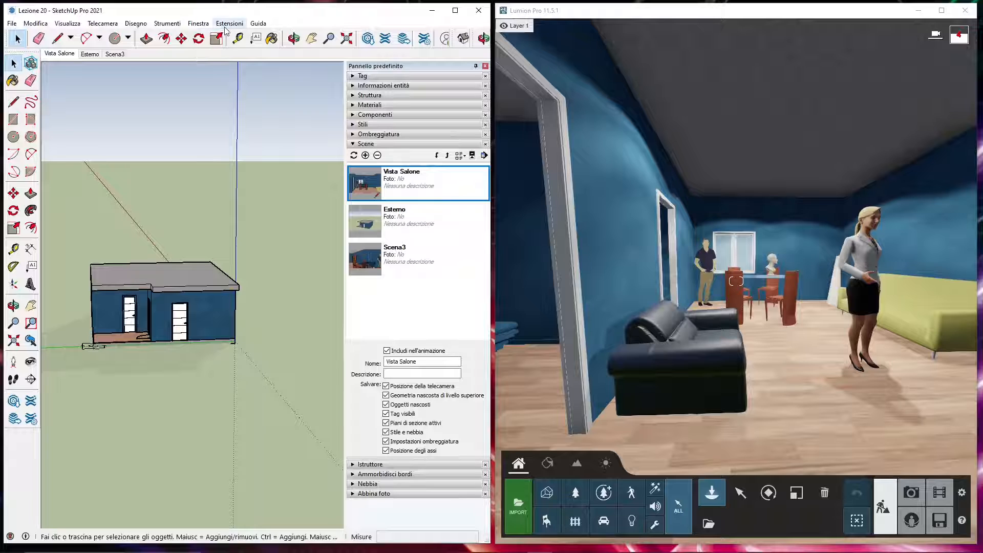
Search the Extension Warehouse for "lumion" and close it after viewing the results
click(228, 24)
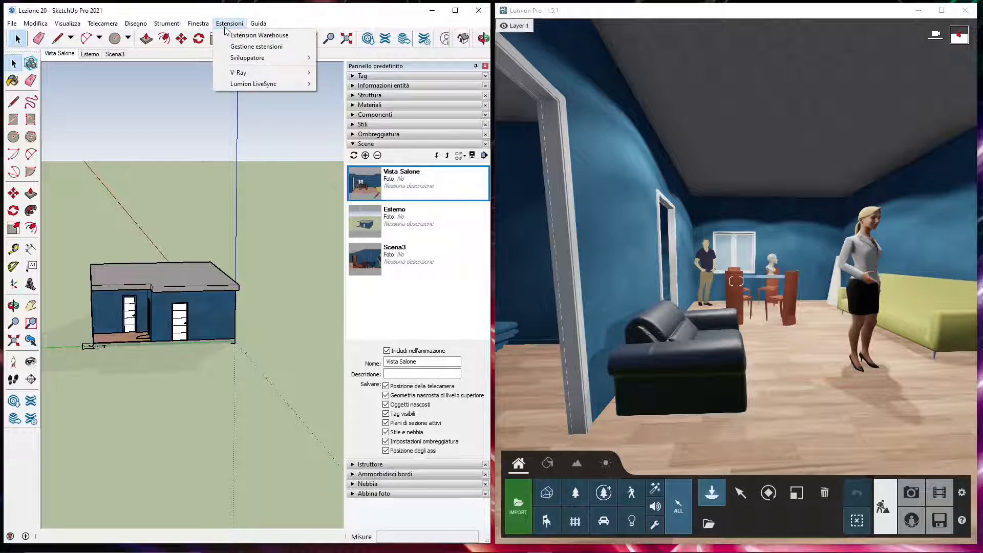
click(289, 15)
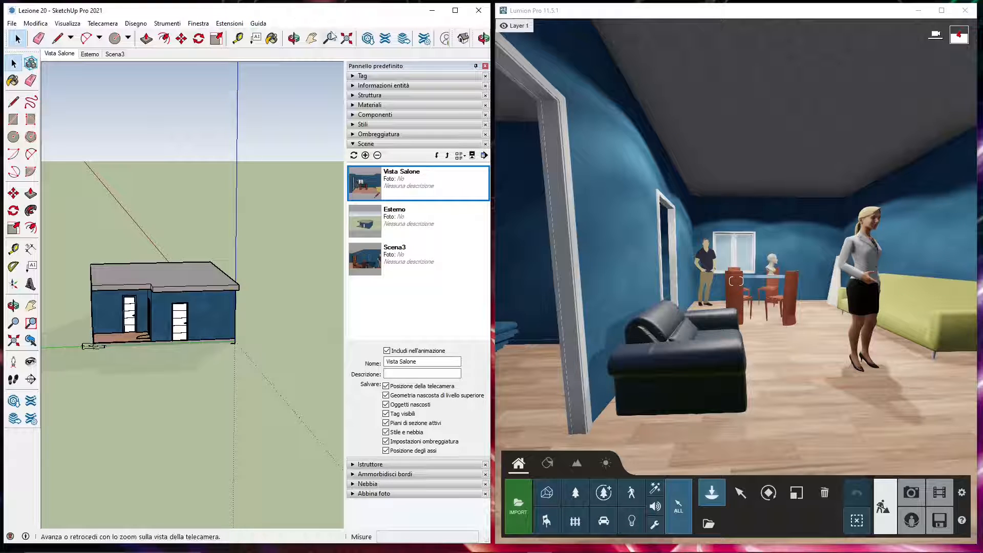
click(385, 38)
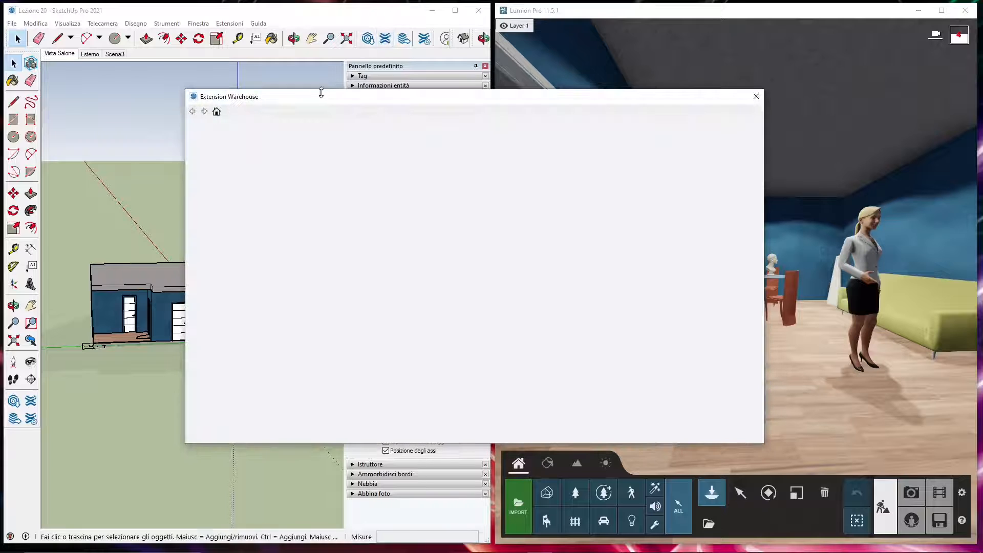
drag(324, 100, 232, 103)
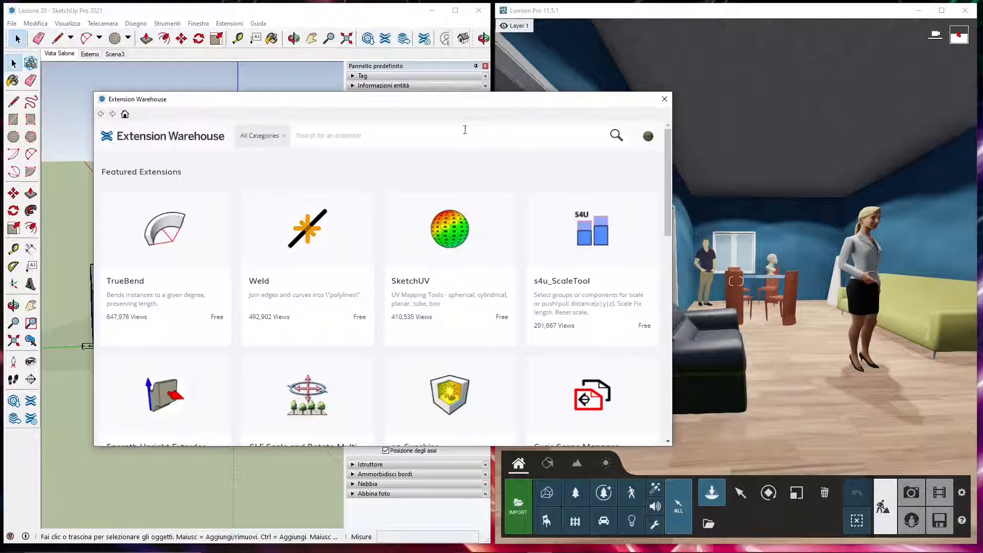
click(327, 132)
text(lumino)
key(BackSpace)
text(on)
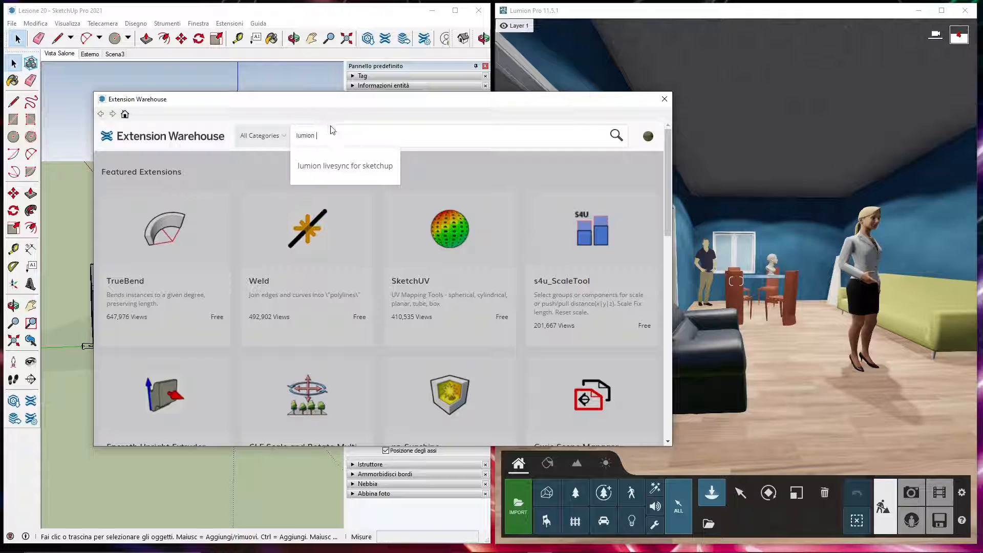
key(Return)
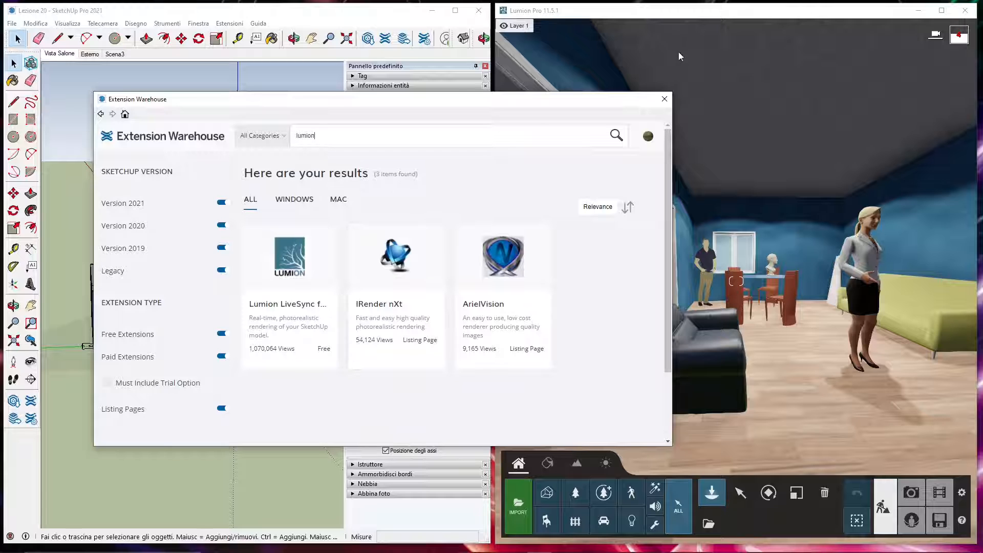
click(665, 100)
Examine the house exterior from several angles and look over the model's tag list
scroll(270, 351, up, 3)
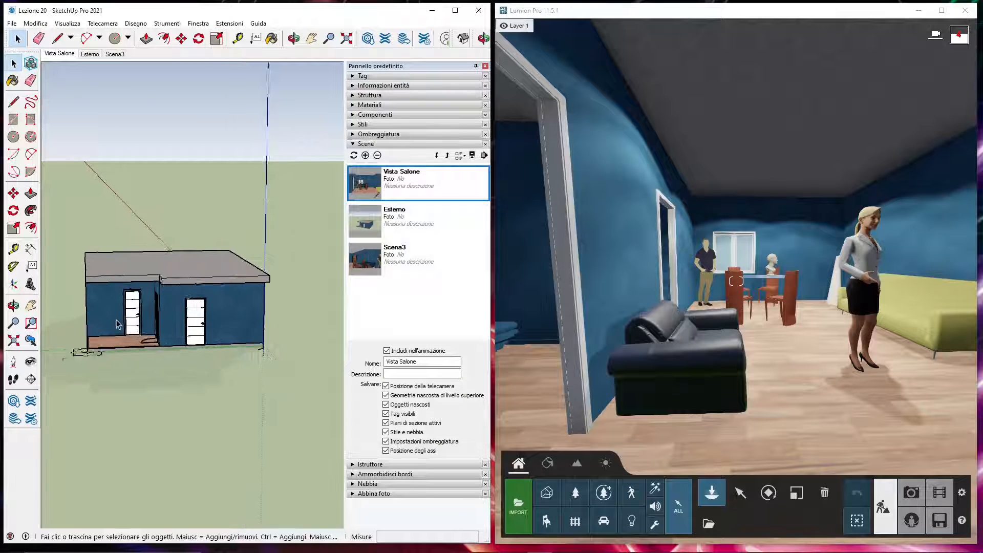
middle_drag(112, 309, 240, 319)
scroll(239, 317, down, 3)
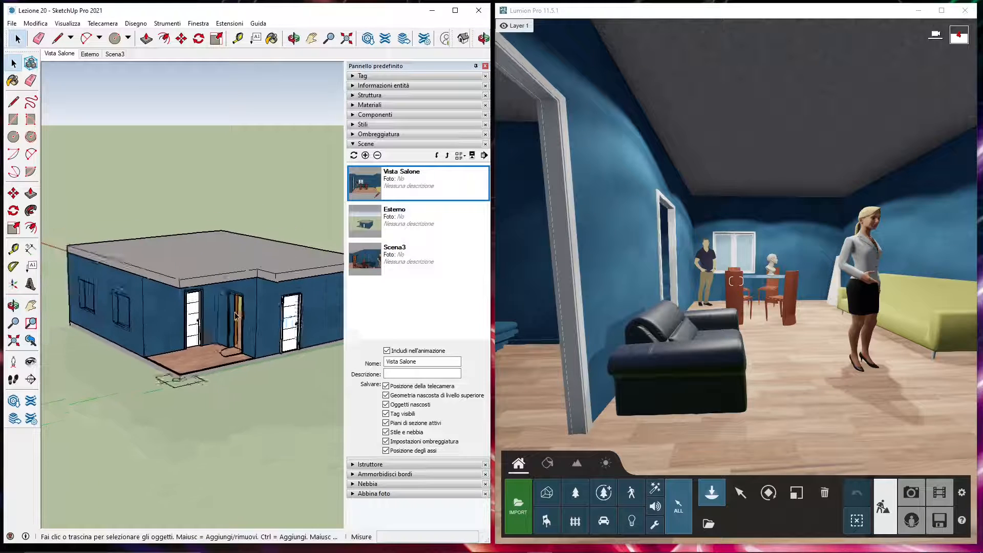
mouse_move(255, 360)
middle_down()
mouse_move(135, 357)
mouse_move(150, 347)
middle_up()
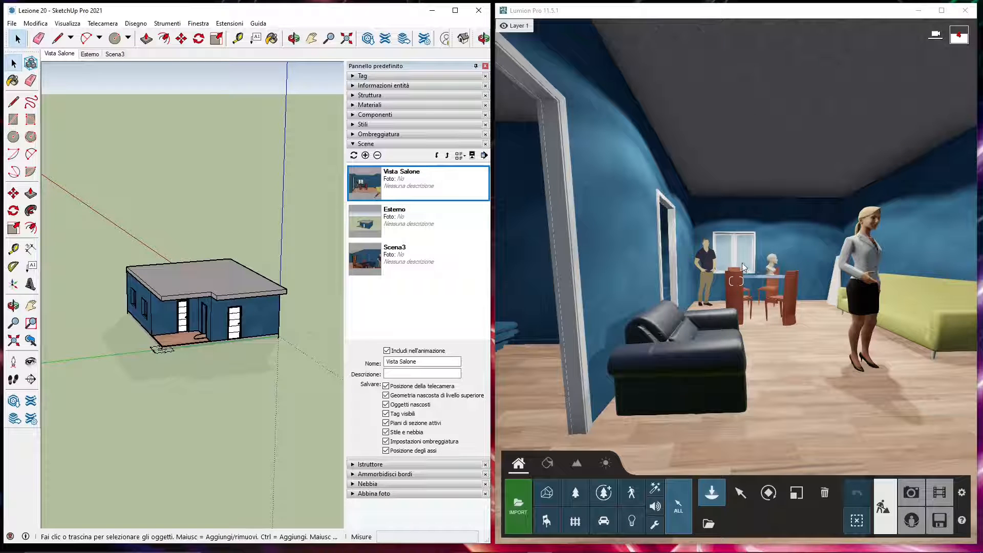
scroll(229, 293, up, 4)
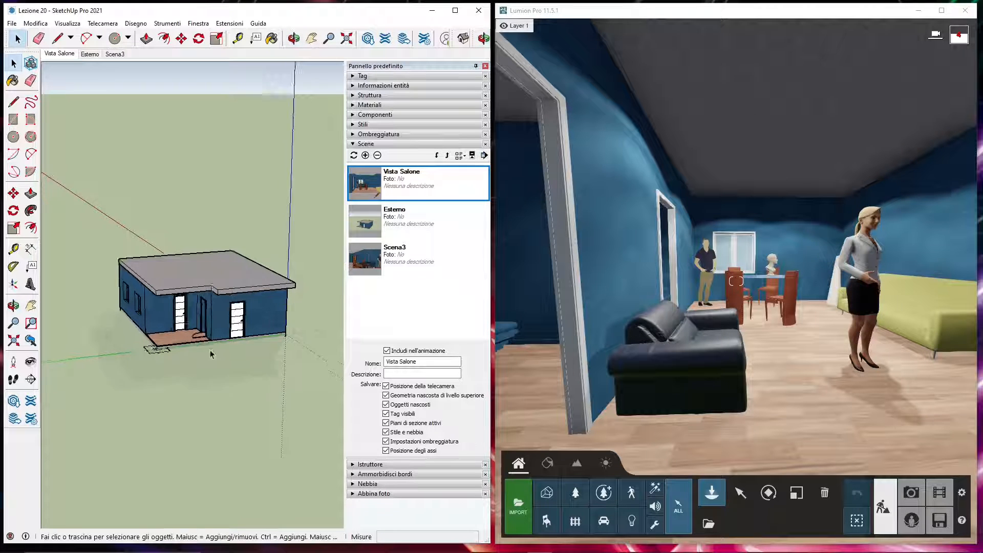
mouse_move(267, 319)
middle_down()
mouse_move(248, 311)
mouse_move(256, 287)
middle_up()
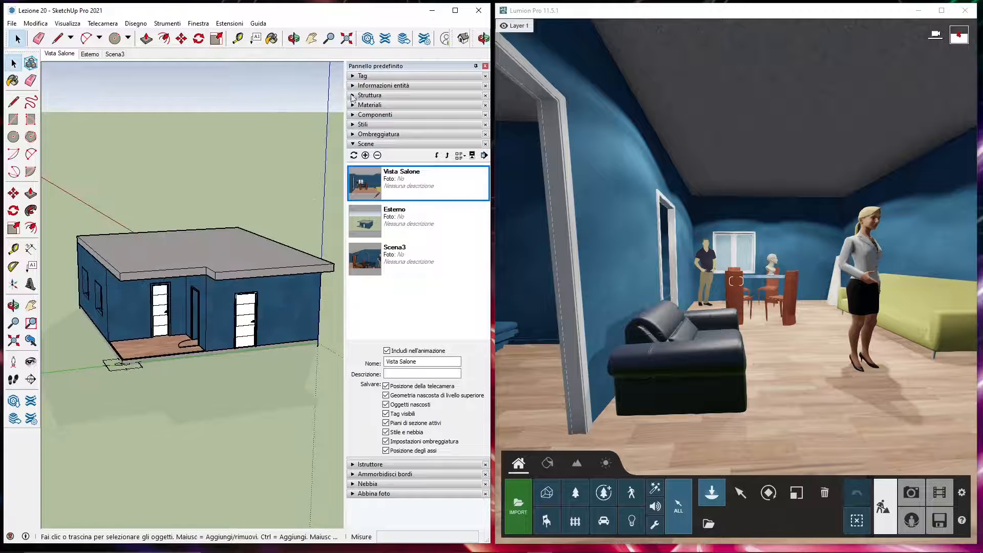
click(353, 77)
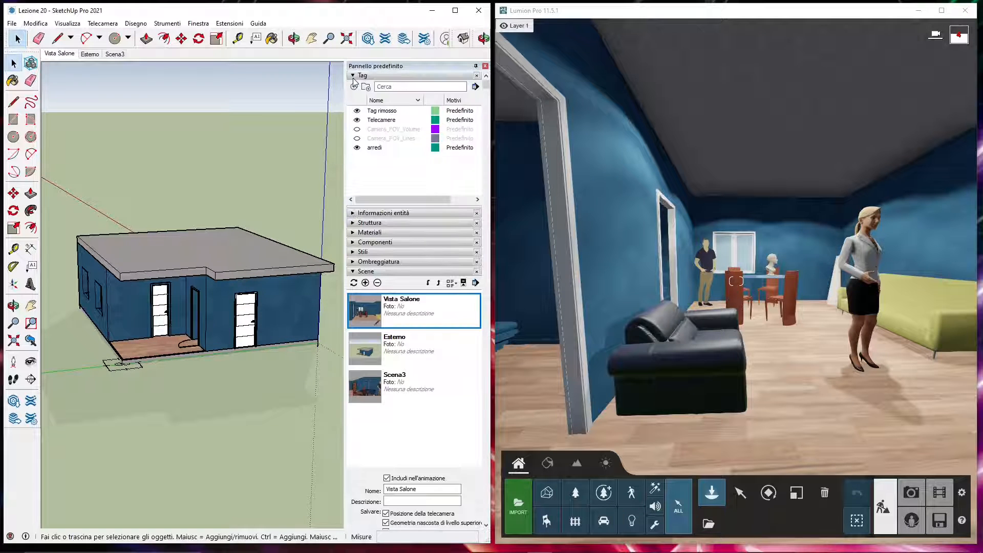
click(353, 76)
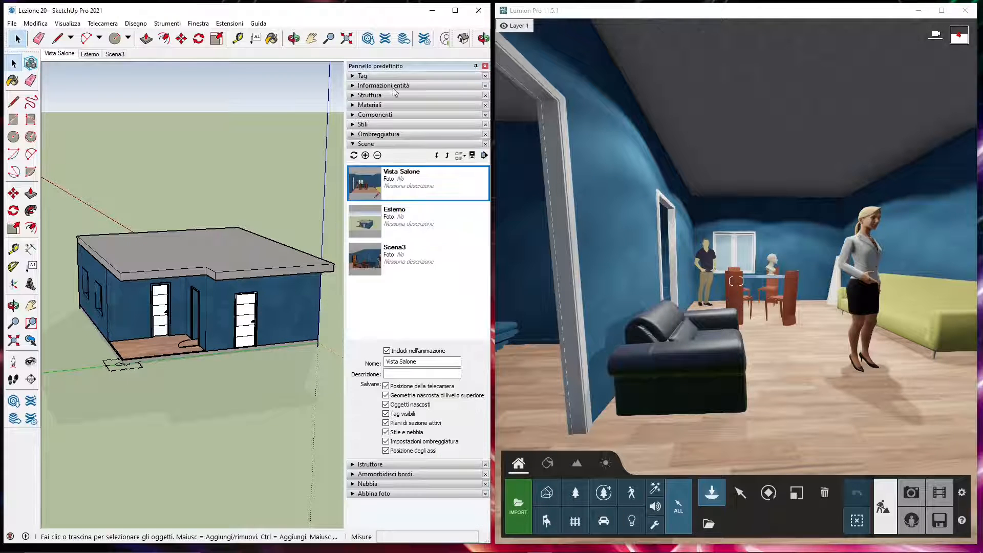
Show the hidden Door and Multi-Unit Window components briefly from the model structure list, then hide them again
click(353, 95)
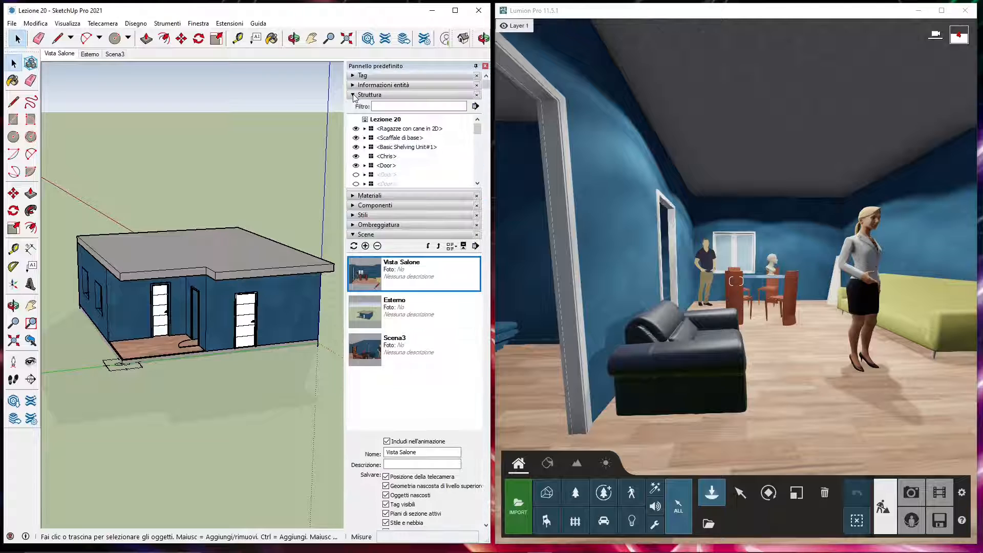
scroll(367, 154, down, 1)
click(356, 147)
click(355, 156)
click(355, 157)
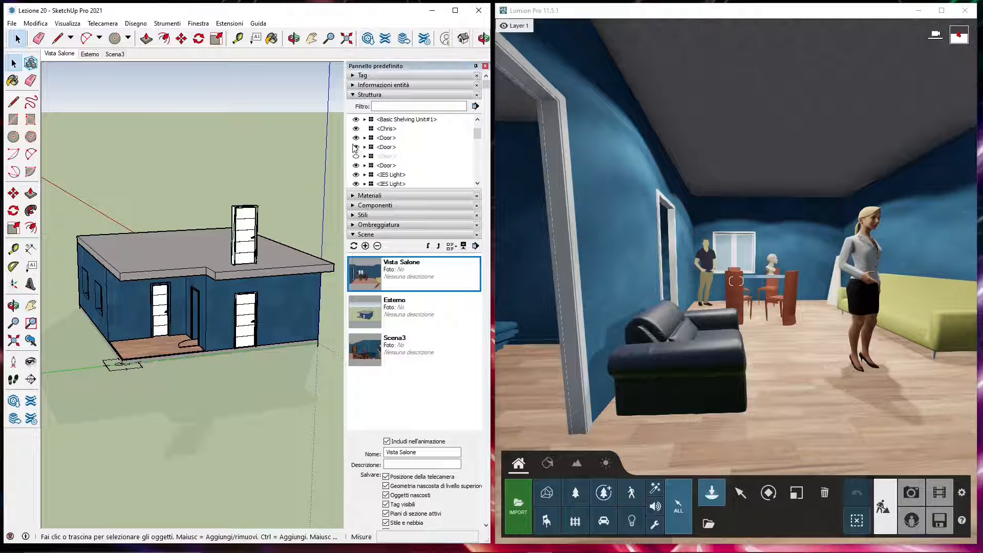
click(355, 147)
scroll(370, 160, down, 2)
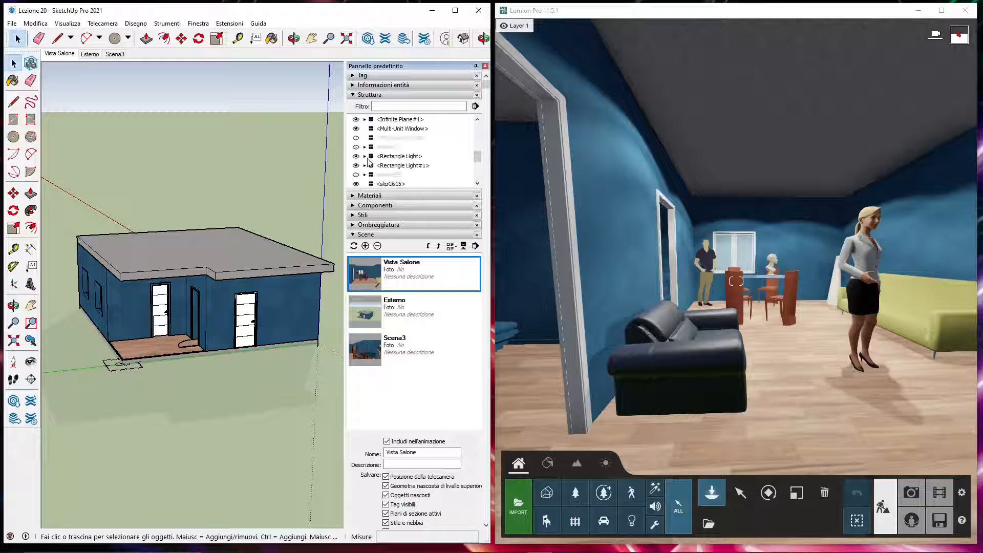
click(356, 138)
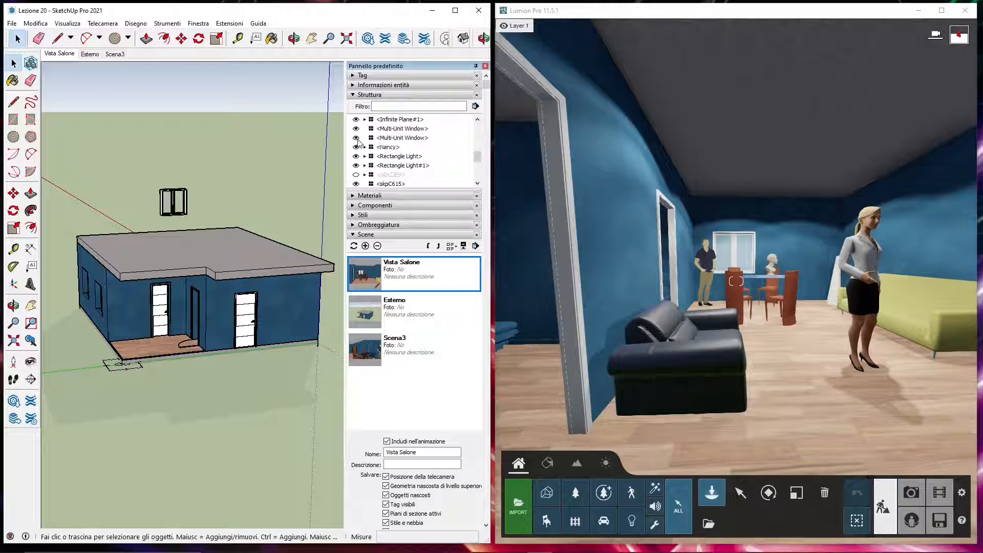
scroll(358, 156, down, 2)
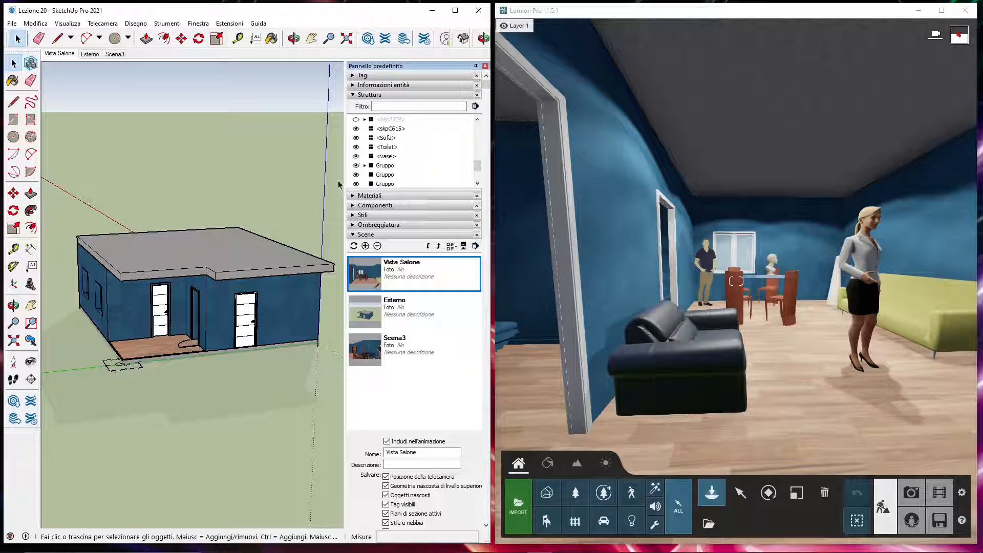
Enter the house through the doorway and examine the dining area with the table, chairs and window
scroll(180, 294, up, 4)
mouse_move(181, 294)
middle_down()
mouse_move(88, 357)
mouse_move(230, 292)
mouse_move(257, 259)
middle_up()
scroll(265, 281, down, 3)
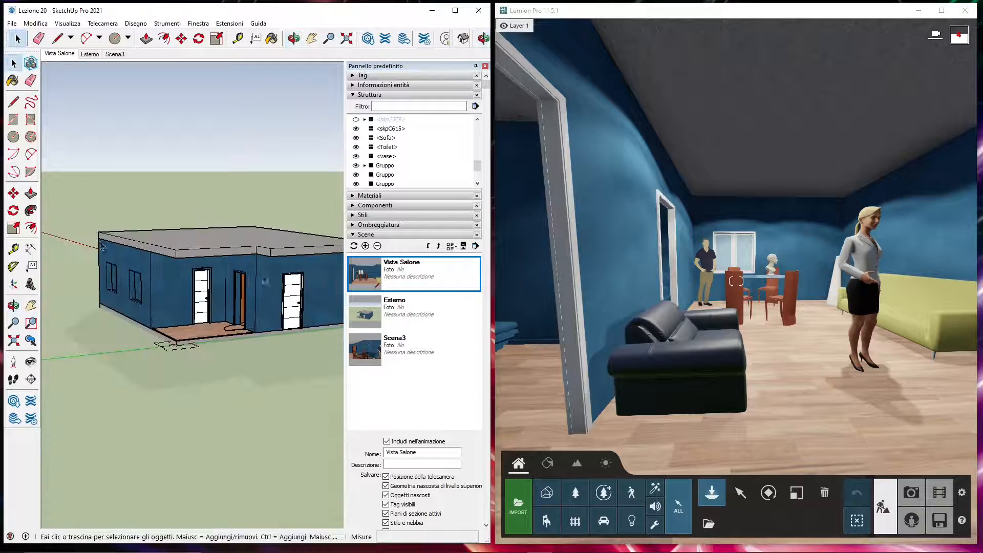
mouse_move(266, 311)
middle_down()
mouse_move(4, 311)
mouse_move(288, 358)
mouse_move(360, 326)
mouse_move(175, 328)
mouse_move(157, 349)
mouse_move(289, 342)
mouse_move(322, 310)
middle_up()
scroll(253, 280, up, 6)
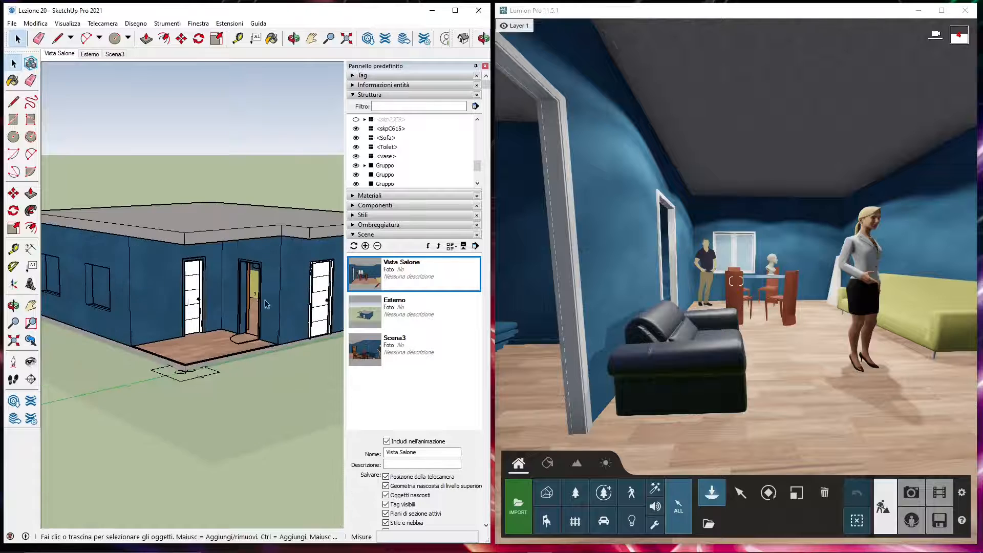
scroll(253, 280, up, 10)
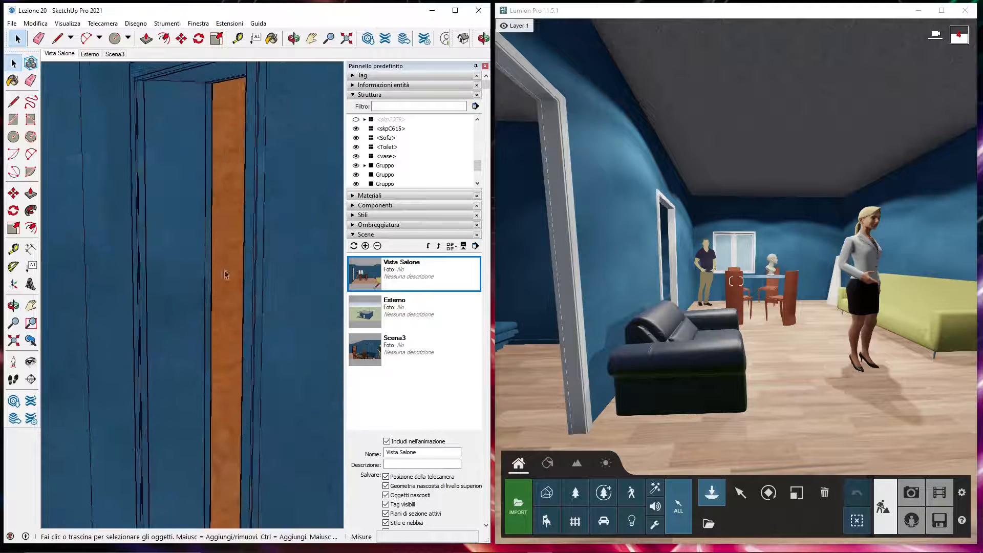
scroll(220, 277, up, 6)
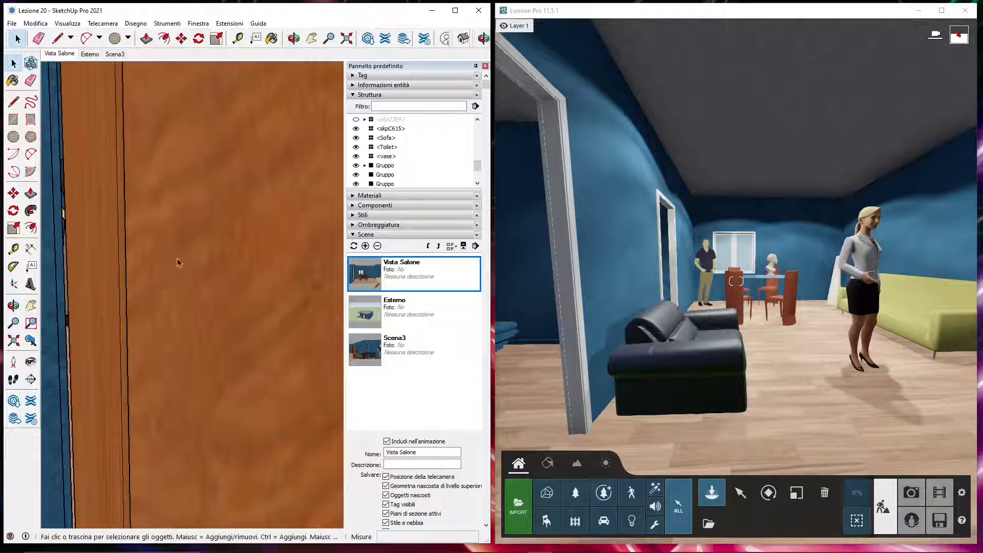
middle_drag(177, 263, 47, 280)
shift+middle_drag(220, 307, 139, 302)
shift+middle_drag(209, 328, 110, 313)
mouse_move(282, 332)
shift+middle_down()
mouse_move(186, 336)
mouse_move(168, 352)
mouse_move(138, 345)
mouse_move(245, 353)
mouse_move(236, 353)
shift+middle_up()
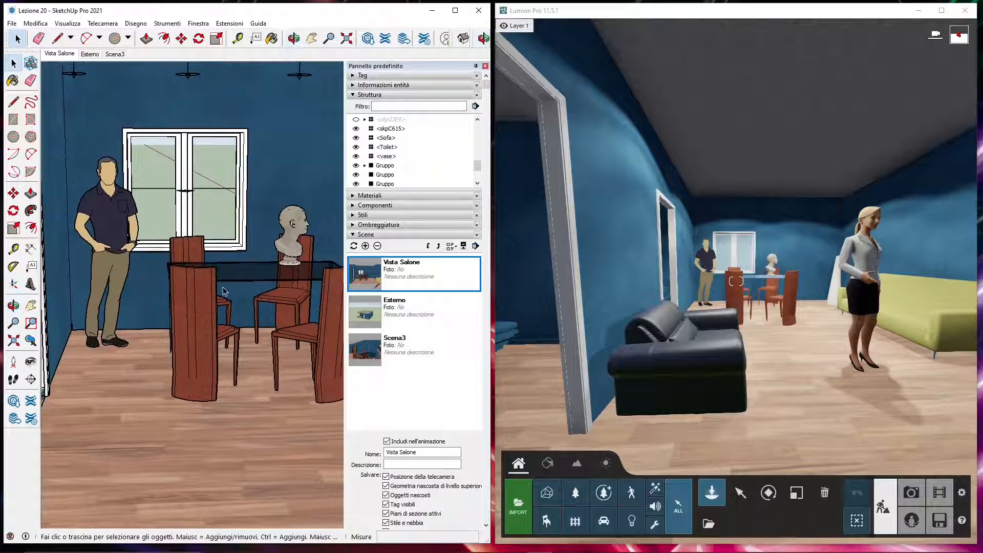
Switch to Lumion and create a new project with a flat grass environment
click(659, 14)
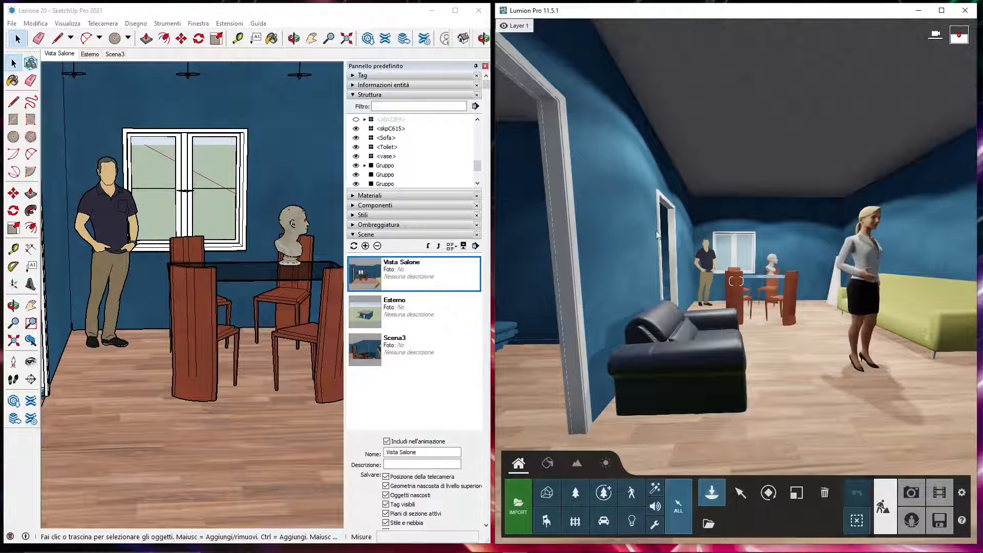
click(939, 520)
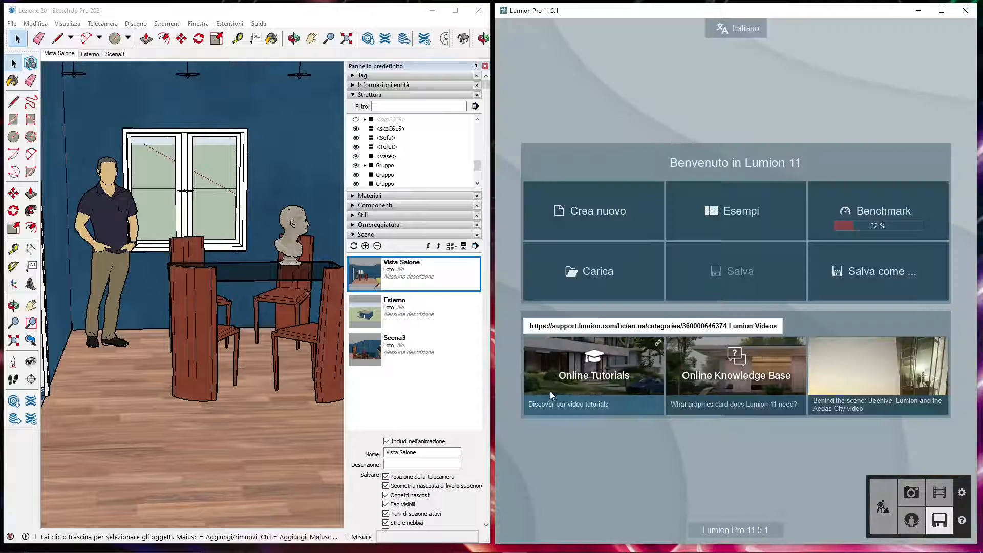
click(601, 226)
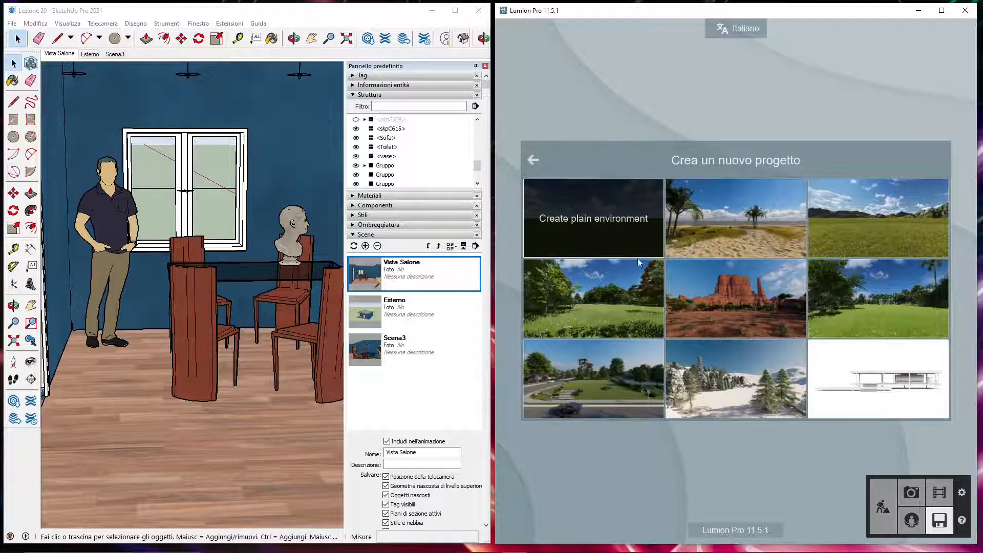
click(758, 376)
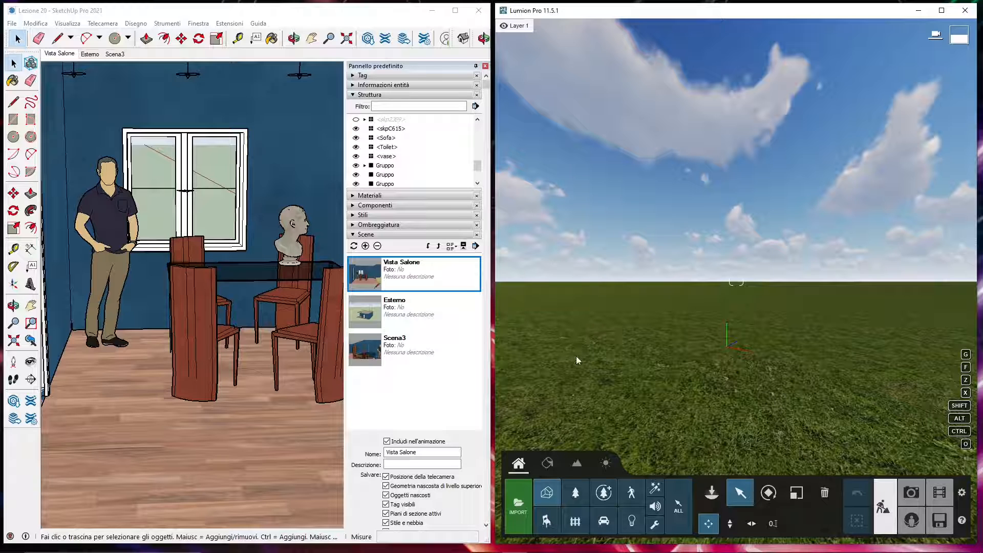
Choose Lesson 20.skp from the Vray 5 Sketchup 2021 folder for import, review the import options and cancel
click(526, 507)
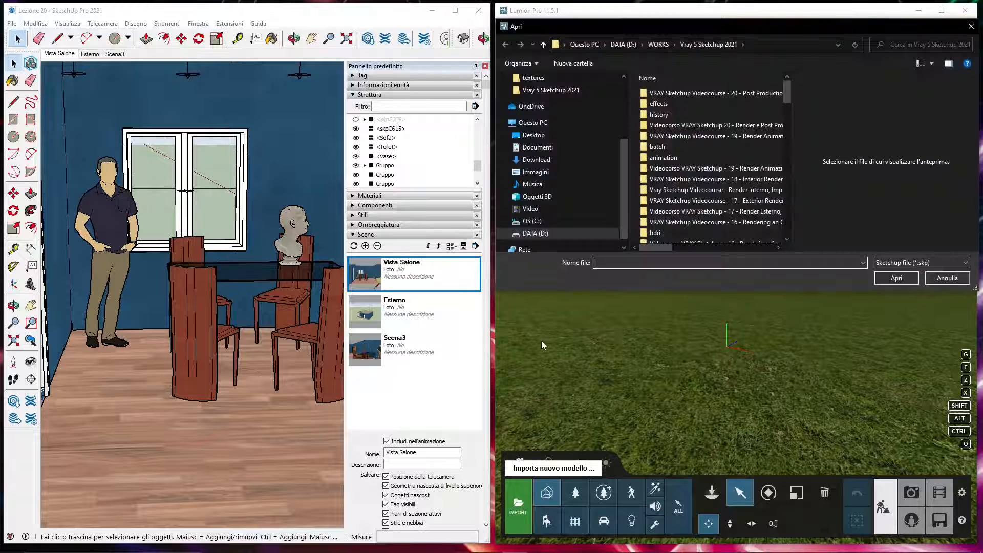
scroll(593, 124, up, 1)
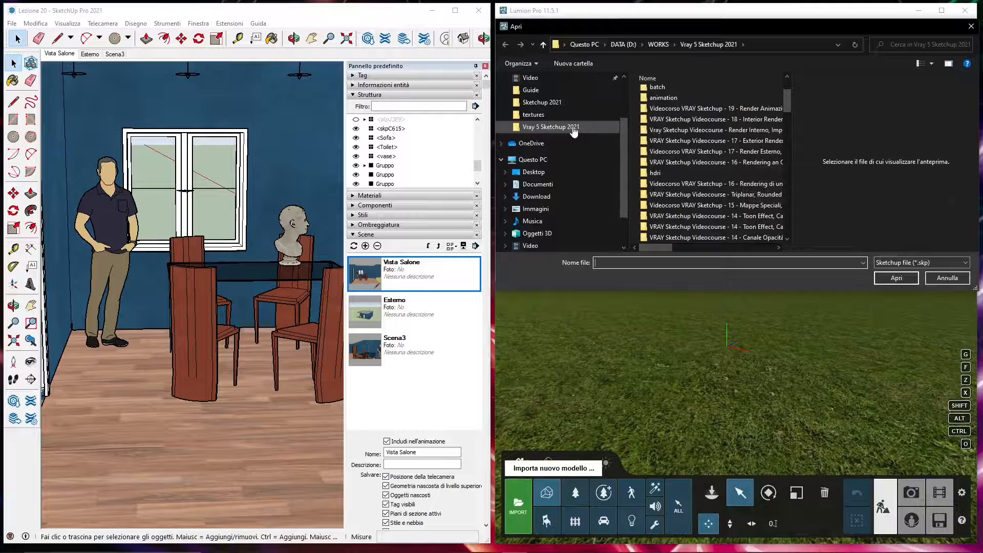
click(584, 126)
scroll(702, 176, down, 10)
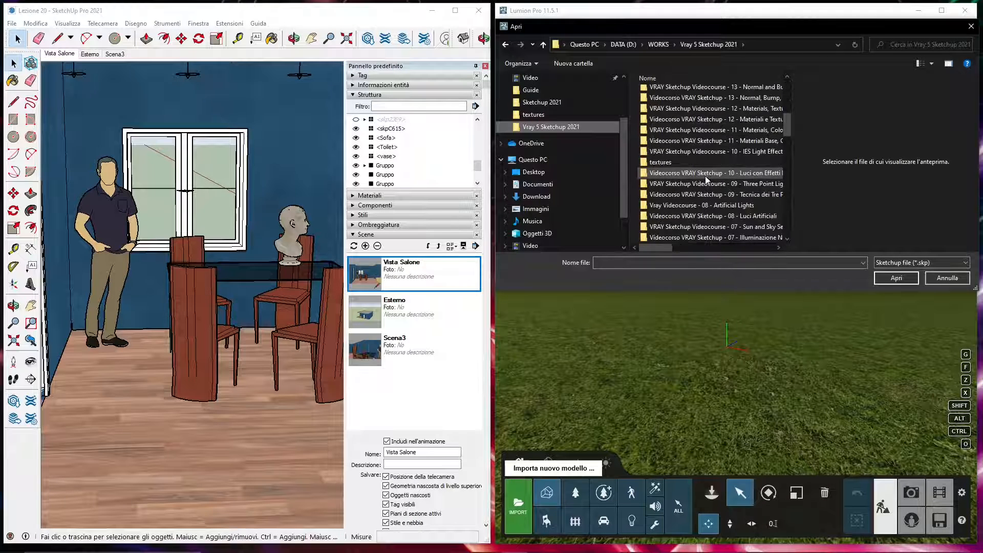
scroll(707, 172, down, 1)
click(647, 162)
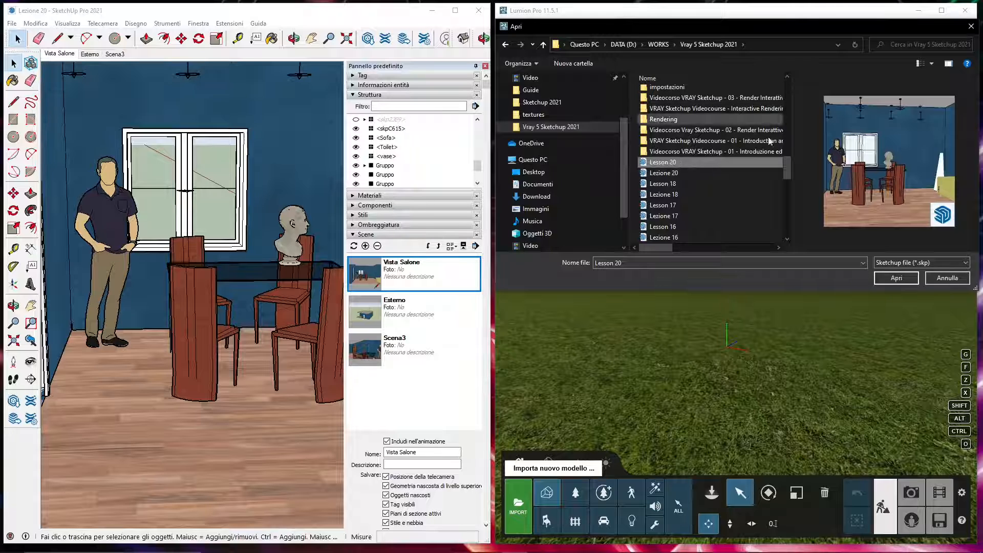
click(896, 279)
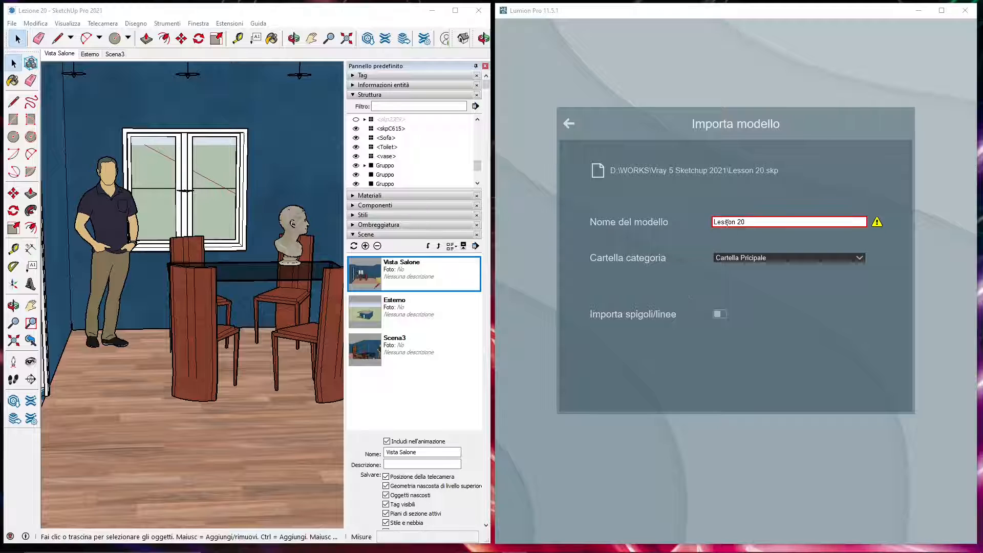
click(711, 236)
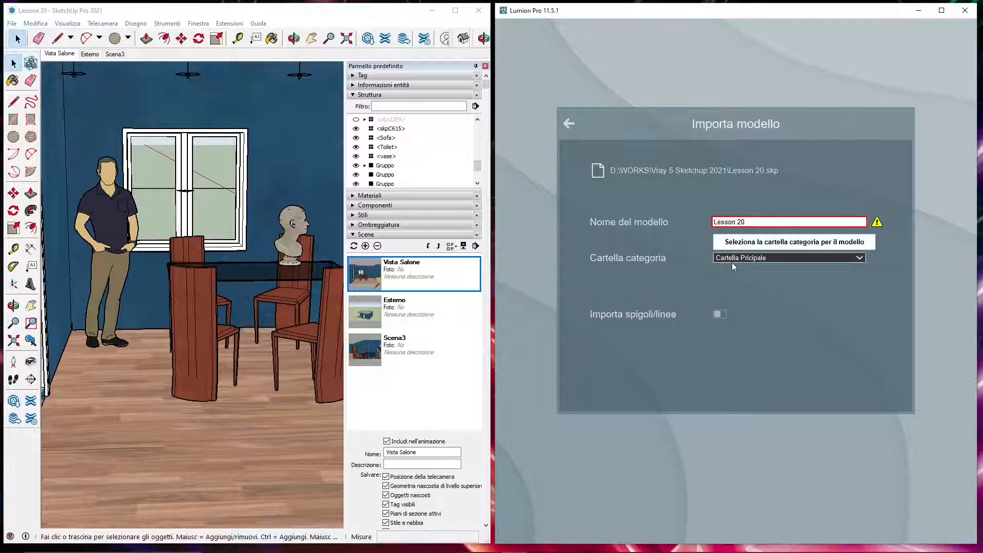
click(563, 127)
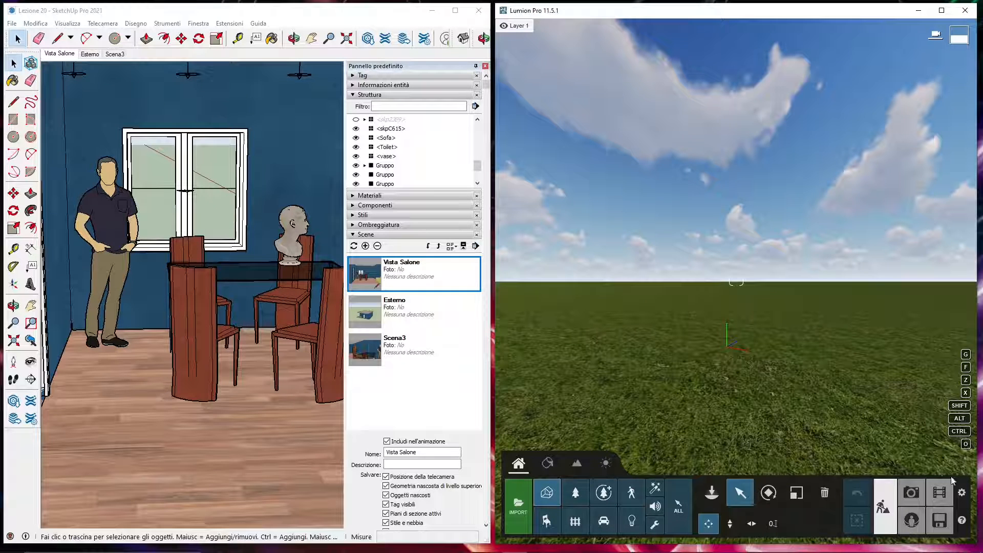
mouse_move(959, 528)
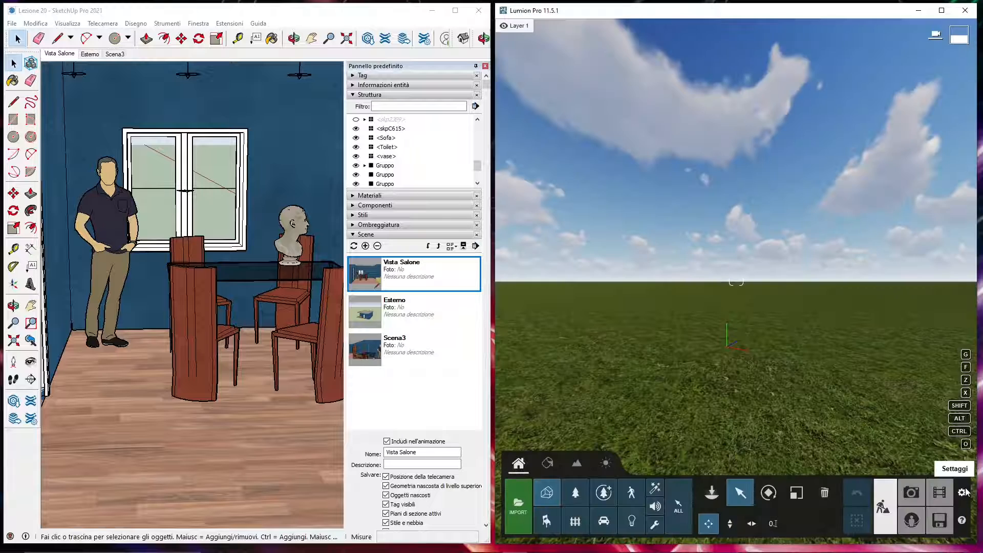
Change the interface language to English in the settings and return to the build view
click(961, 492)
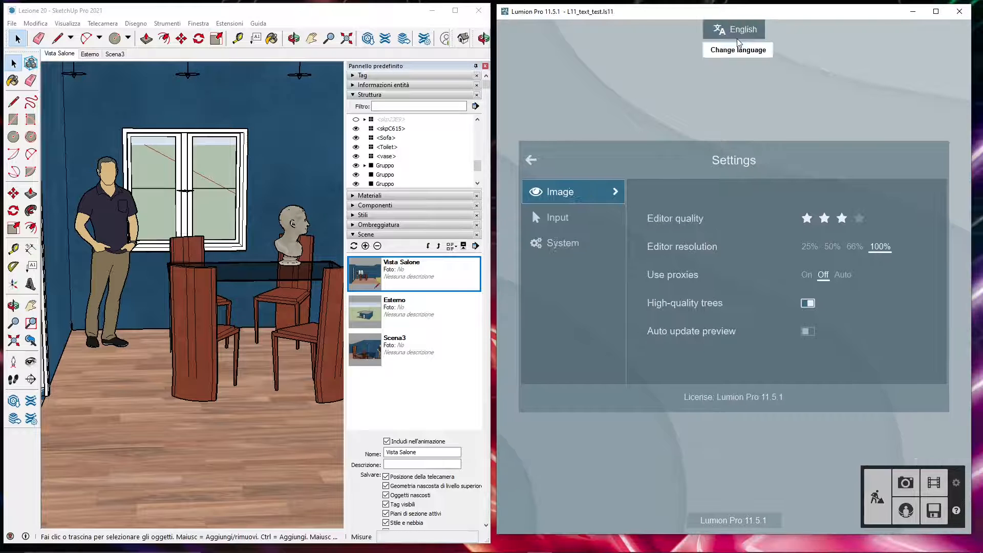
click(877, 496)
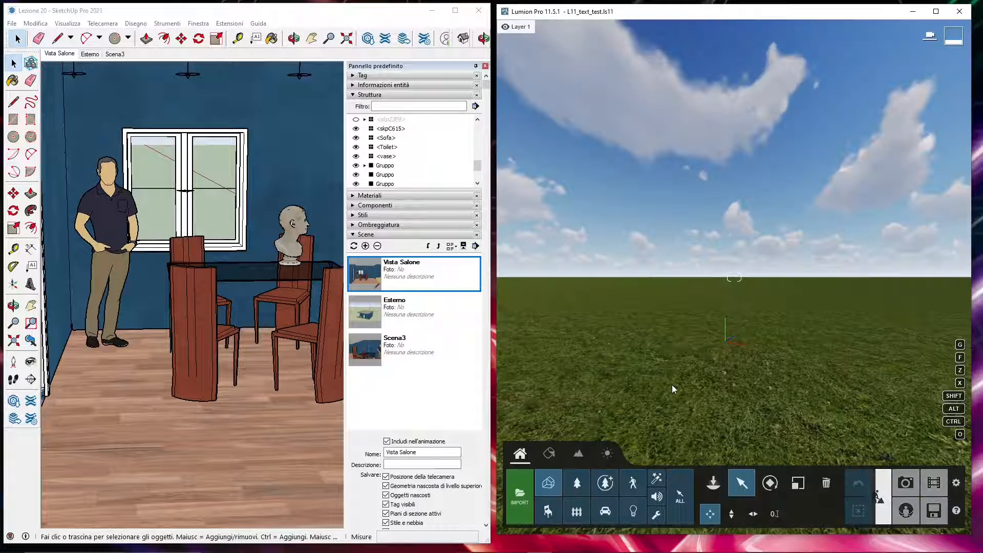
Place the imported house model on the grass and view it from outside and above
click(553, 486)
mouse_move(563, 135)
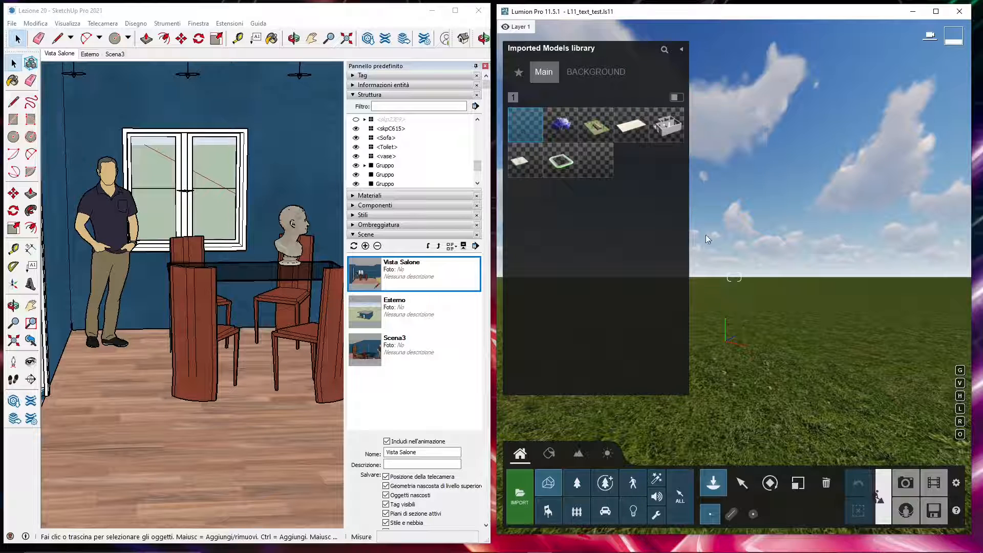
right_drag(705, 235, 734, 189)
key(q)
key(s)
key(w)
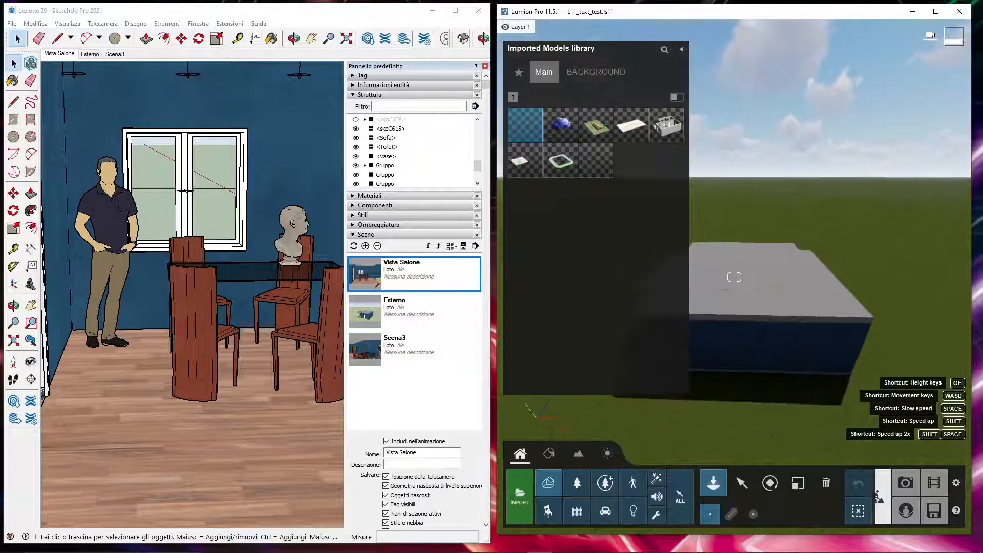
key(d)
mouse_move(734, 277)
right_down()
mouse_move(804, 277)
mouse_move(717, 281)
mouse_move(735, 277)
right_up()
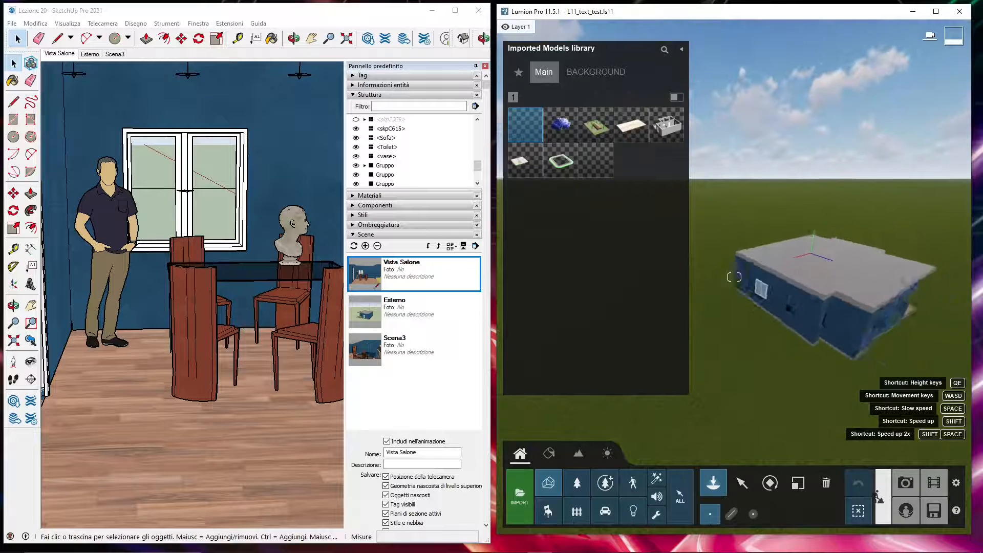
Place broadleaf trees from the Nature library around the house and a white car from the Transport library beside it
click(580, 476)
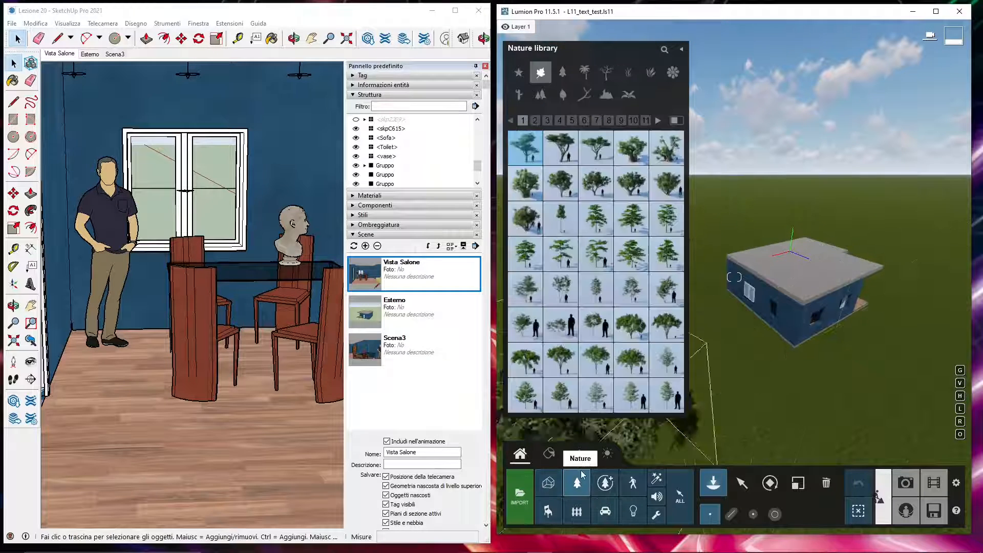
click(605, 248)
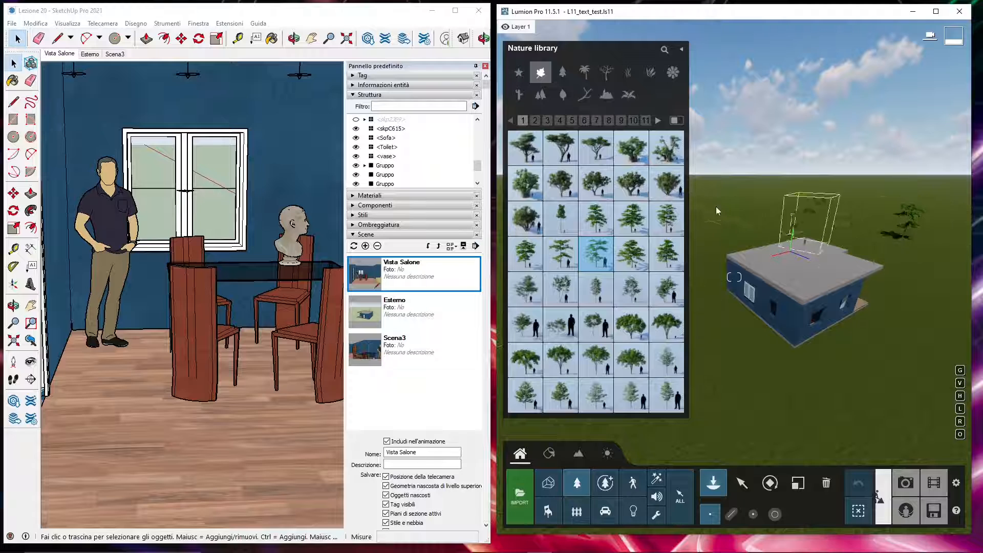
click(883, 384)
right_drag(883, 384, 968, 430)
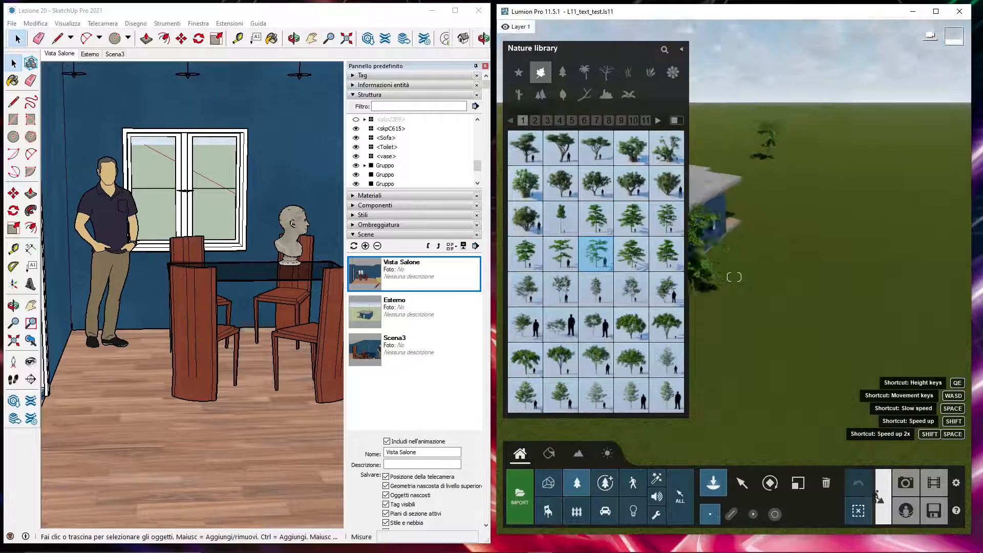
right_drag(968, 365, 827, 373)
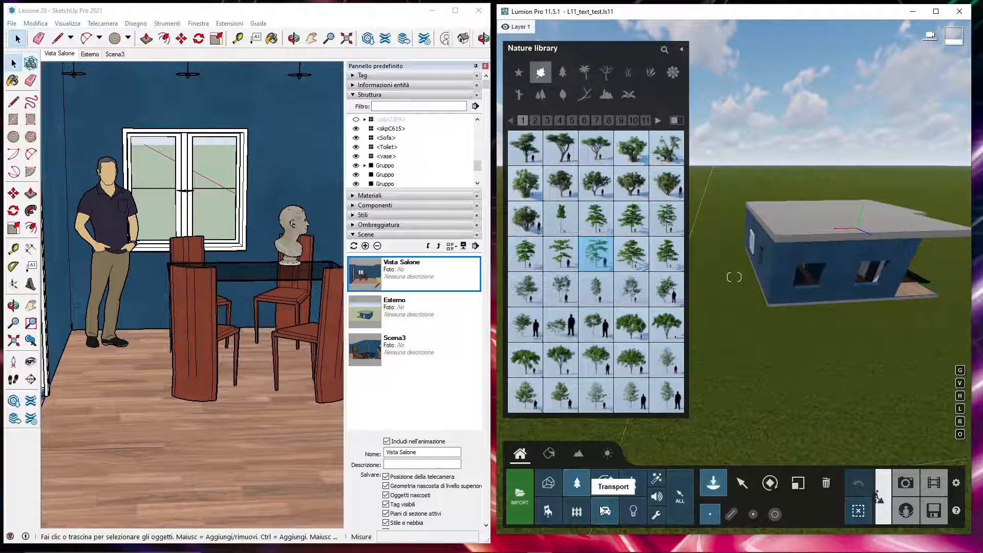
click(603, 510)
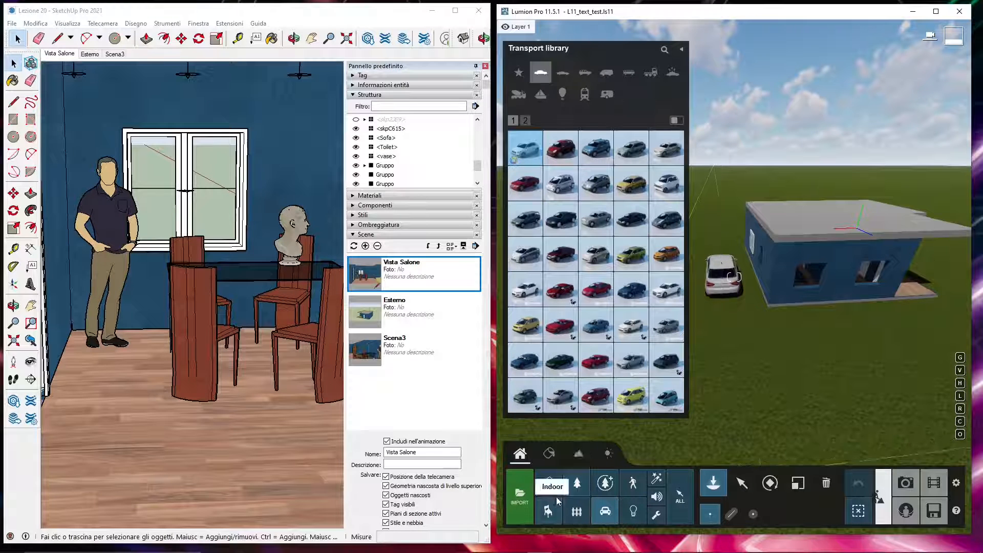
Enter the house and place a dark grey armchair from the Indoor library on the living room floor beside the wall
click(547, 510)
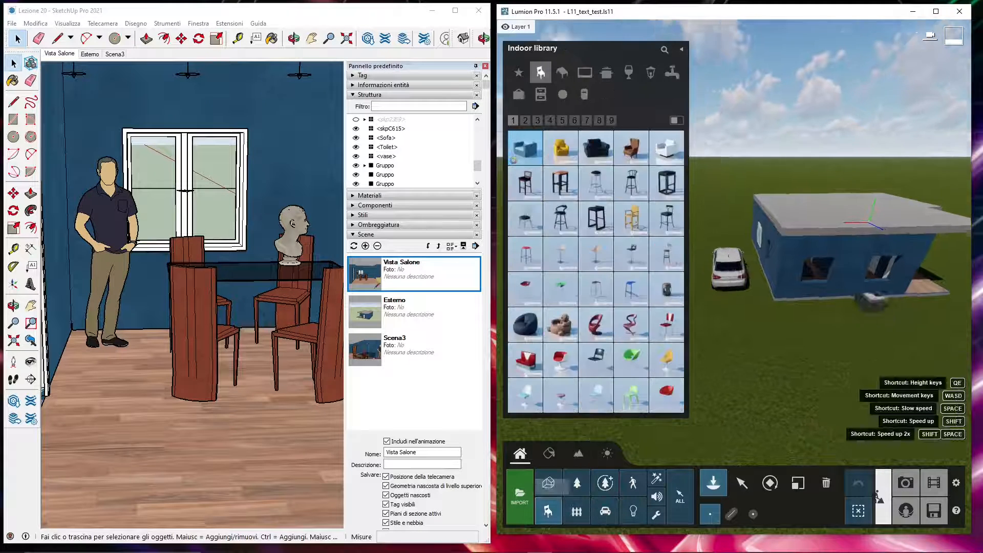
key(w)
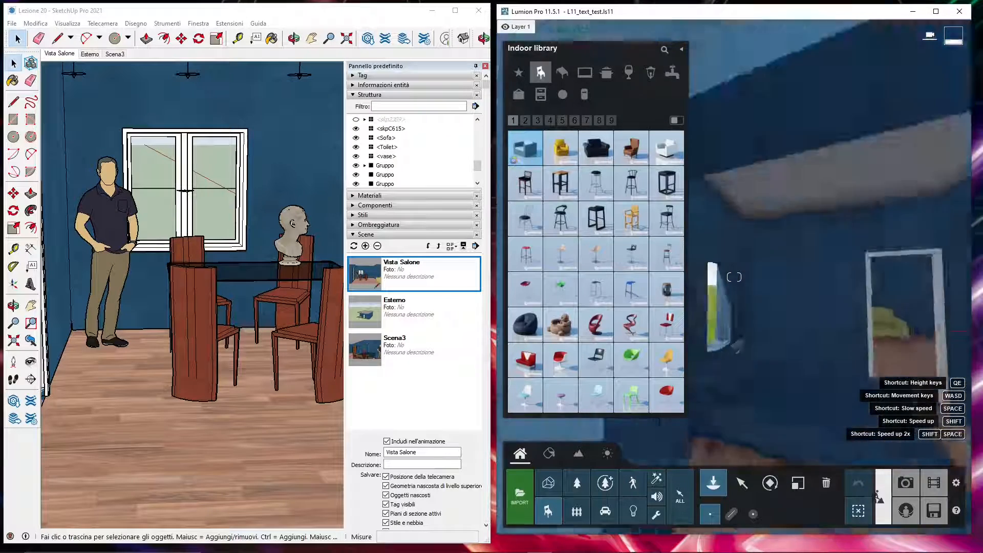
key(w)
right_drag(734, 277, 734, 277)
key(w)
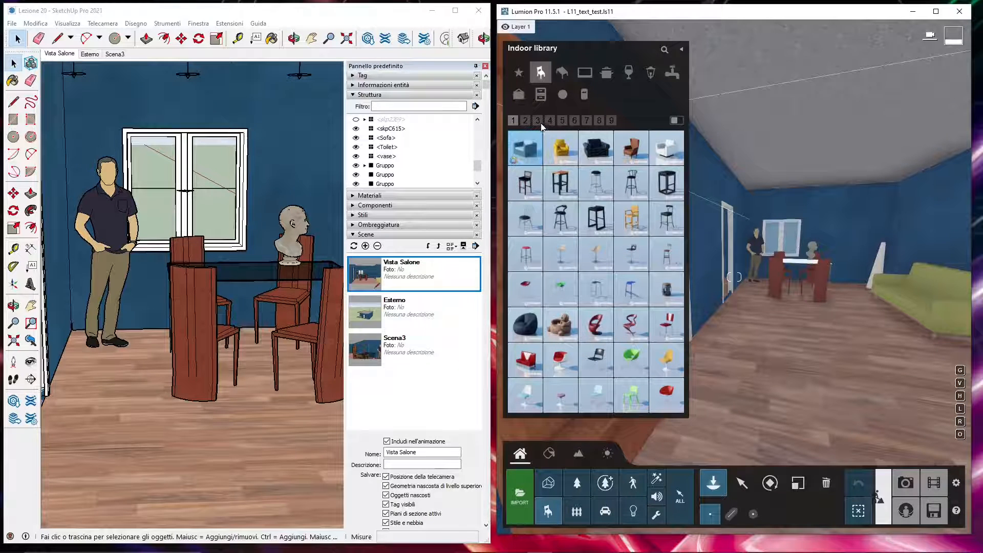
click(541, 123)
click(551, 121)
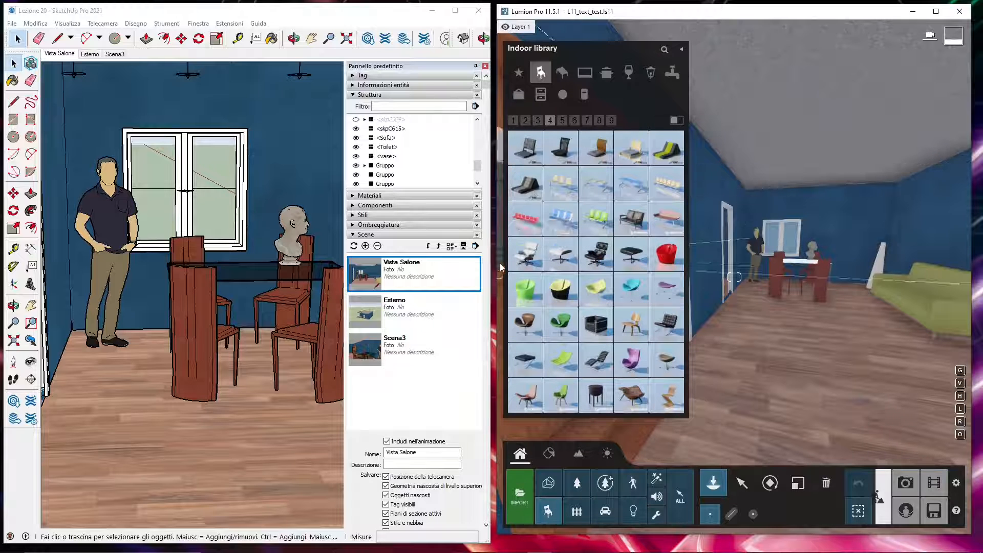
click(515, 244)
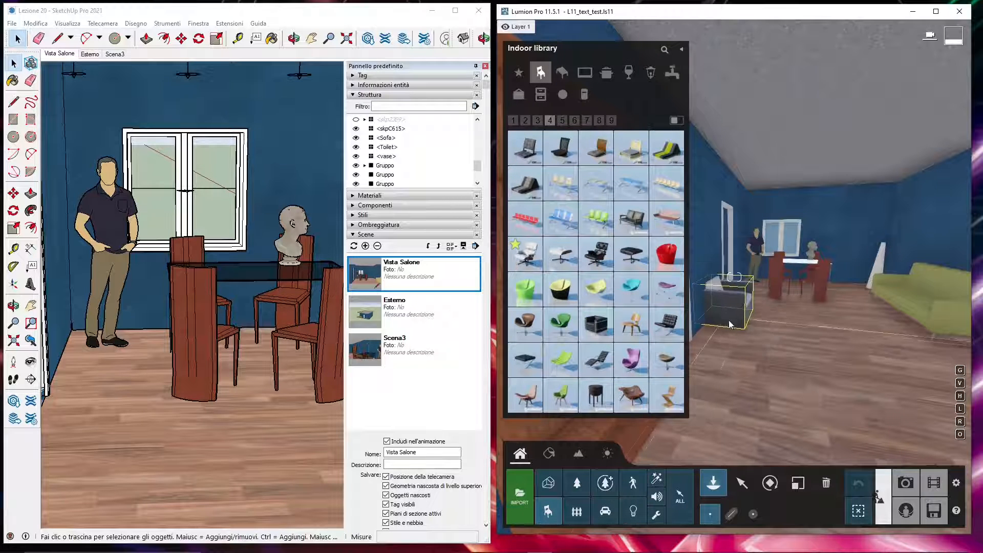
click(738, 325)
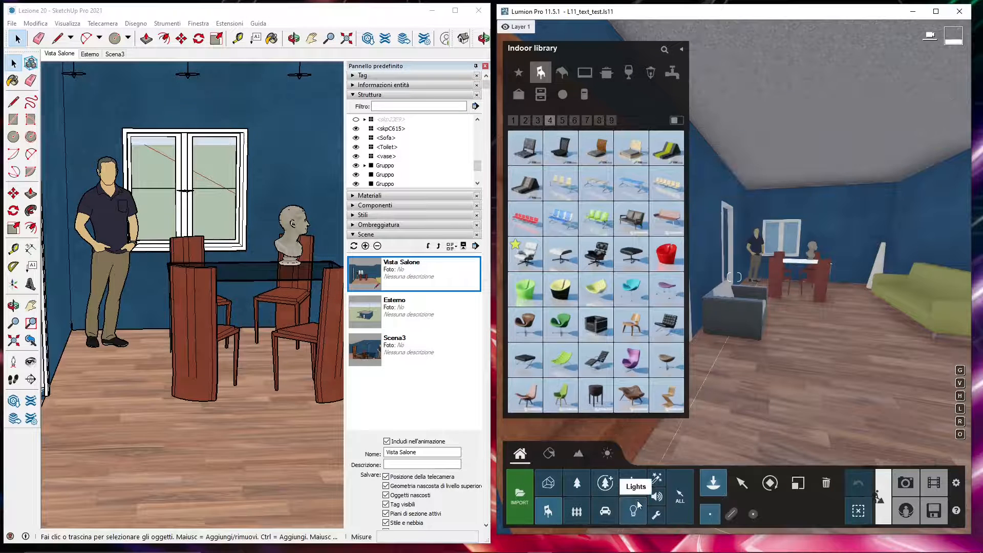
Place a standing woman in a purple floral jacket from the People and Animals library in front of the green sofa
click(633, 483)
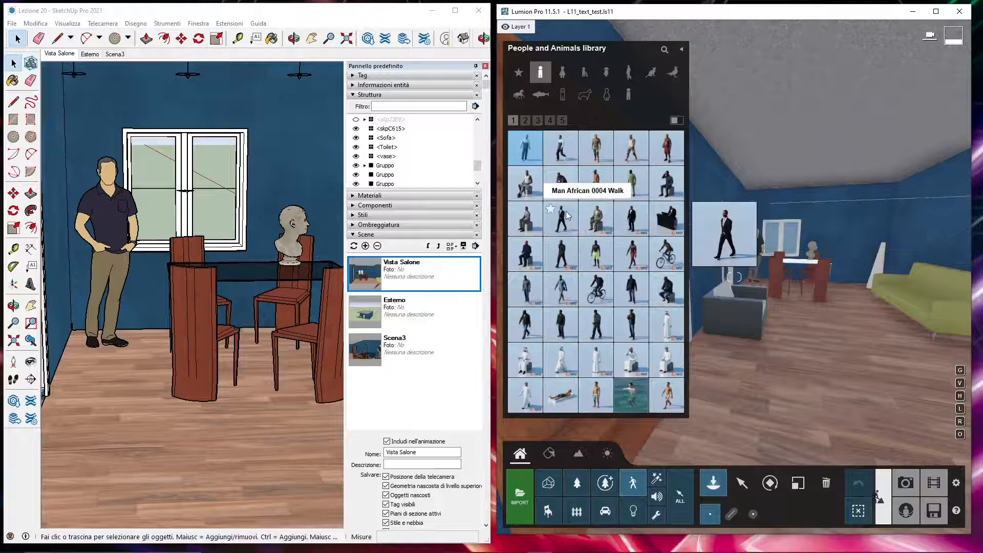
click(562, 72)
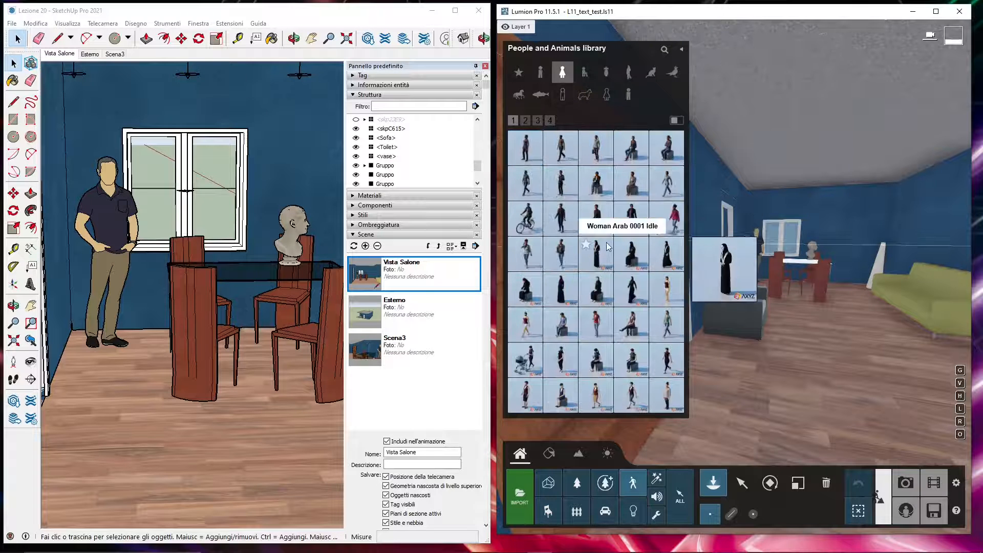
click(537, 121)
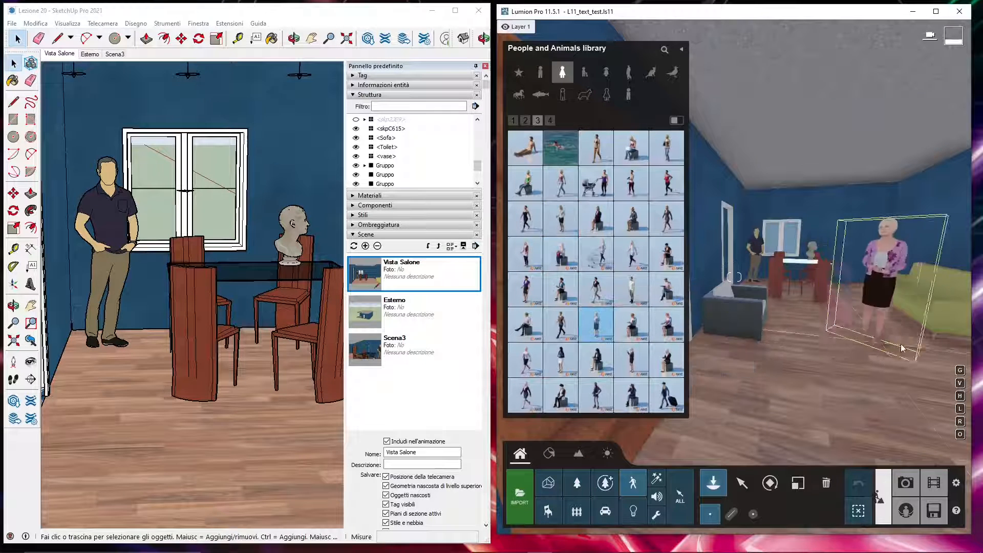
click(914, 343)
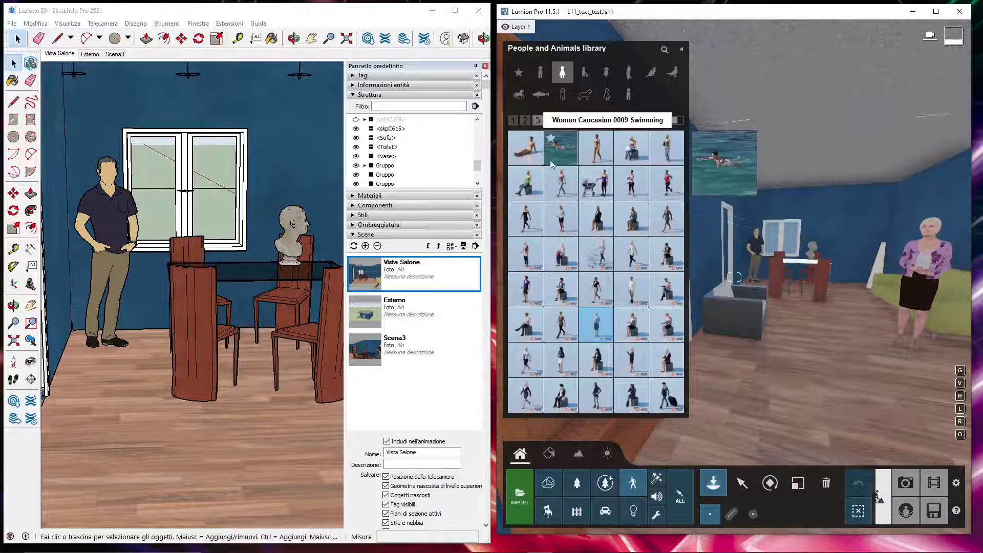
Browse the spot, omni and area lights, place four wide-beam spotlights in two rows on the living room ceiling and view the lit room
click(633, 511)
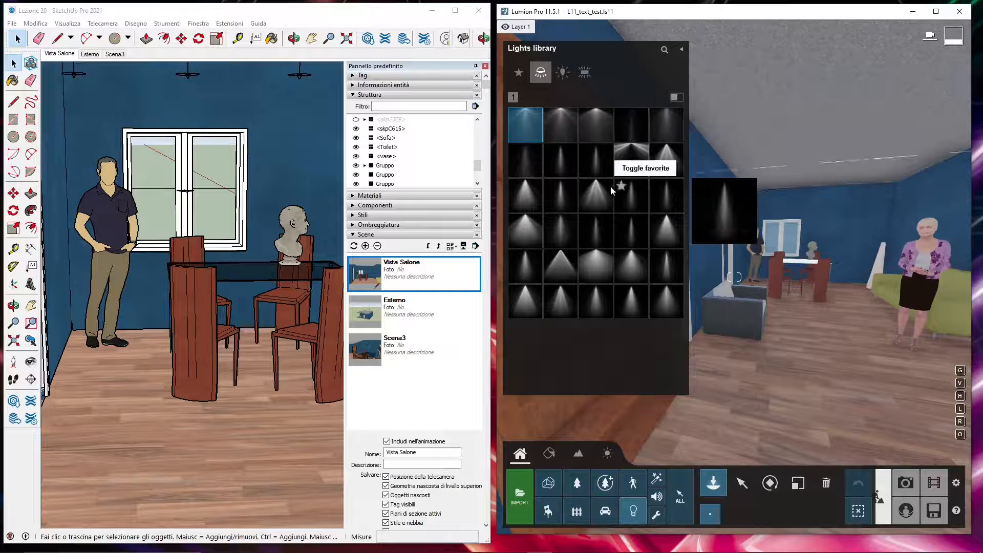
click(564, 75)
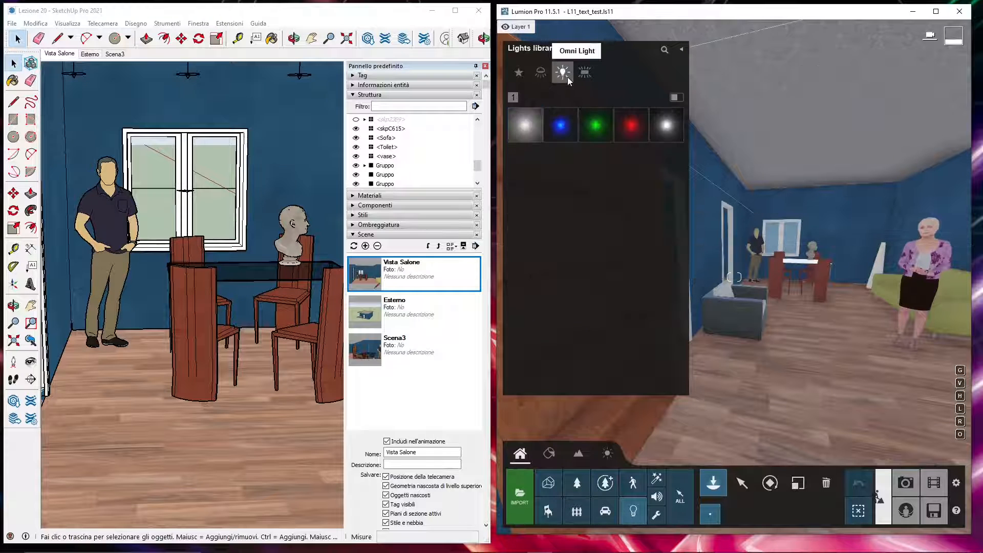
click(585, 77)
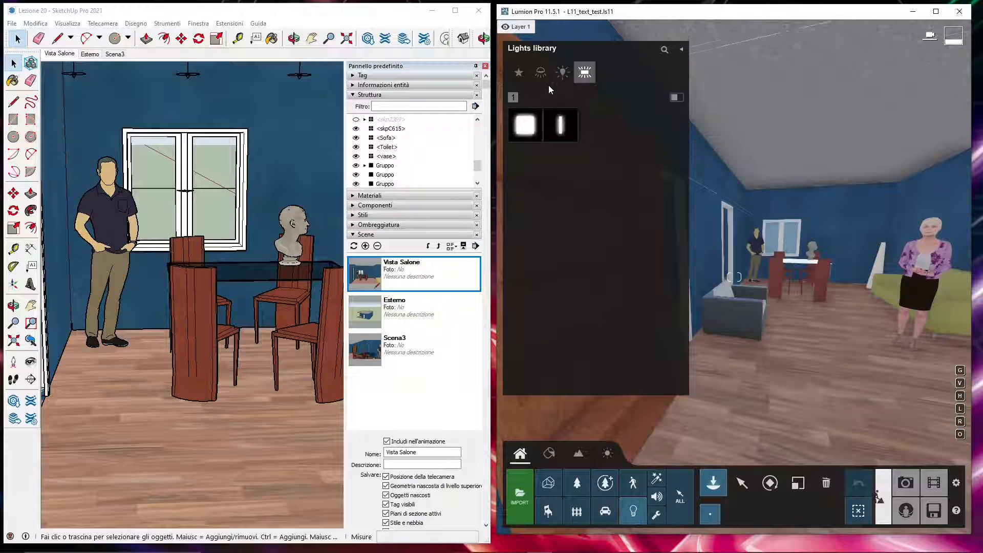
click(562, 78)
click(541, 72)
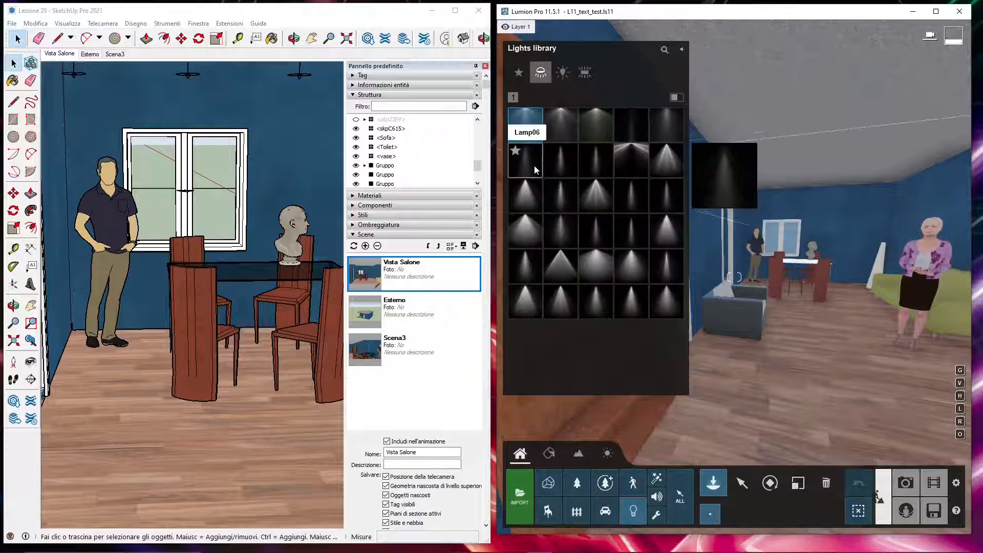
click(598, 187)
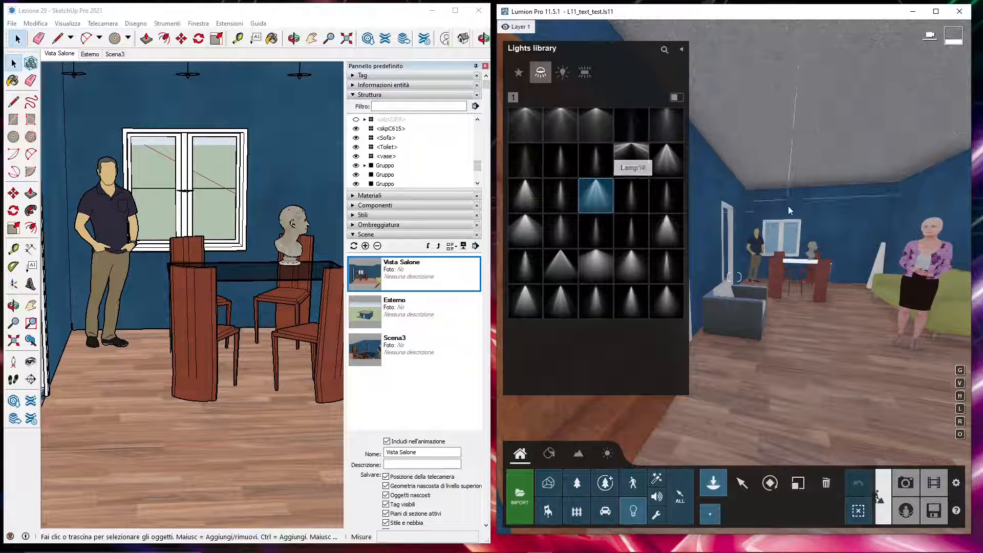
click(777, 182)
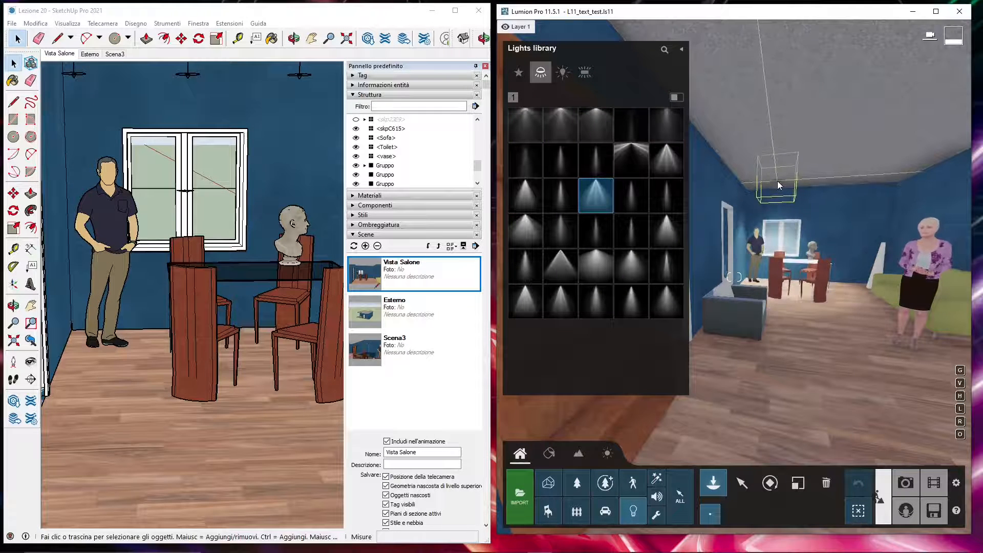
click(877, 179)
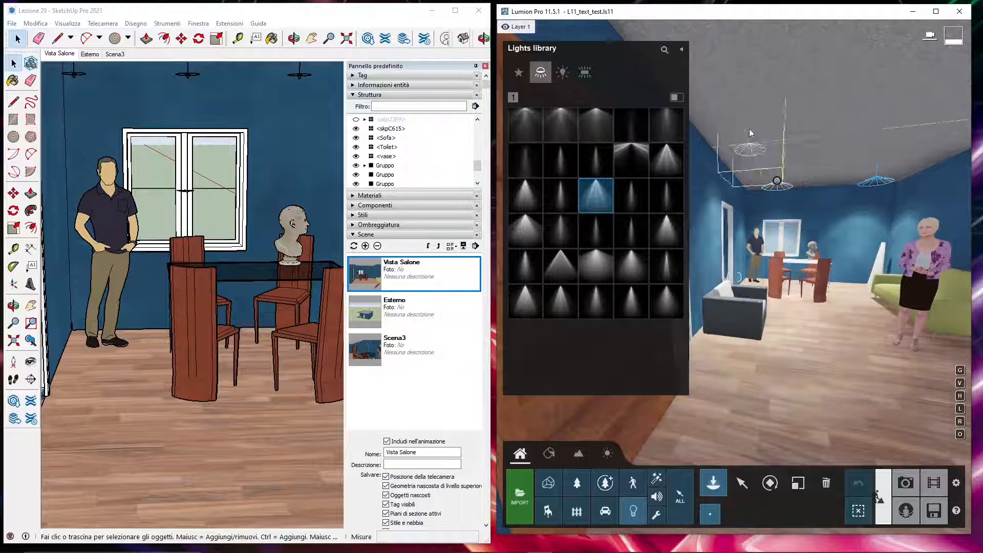
click(761, 112)
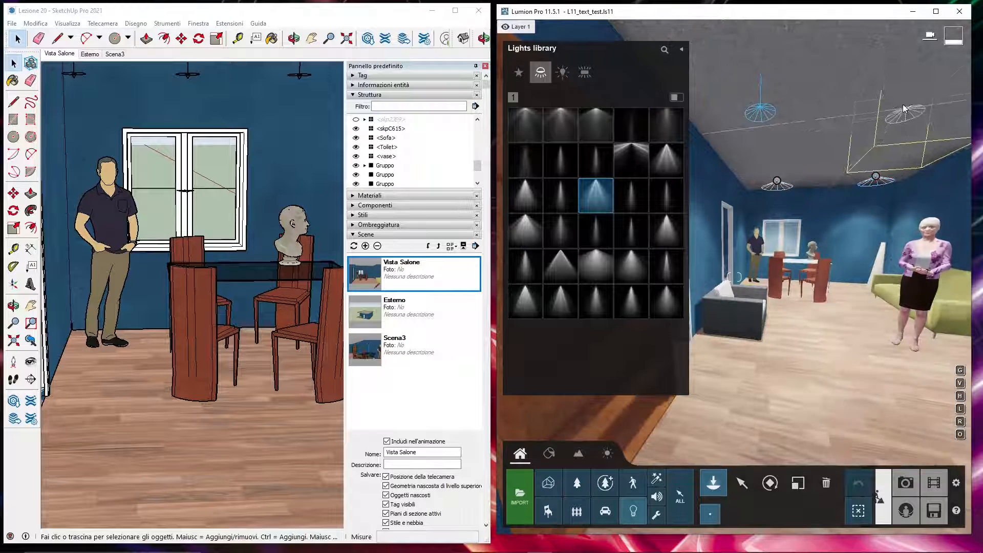
click(900, 102)
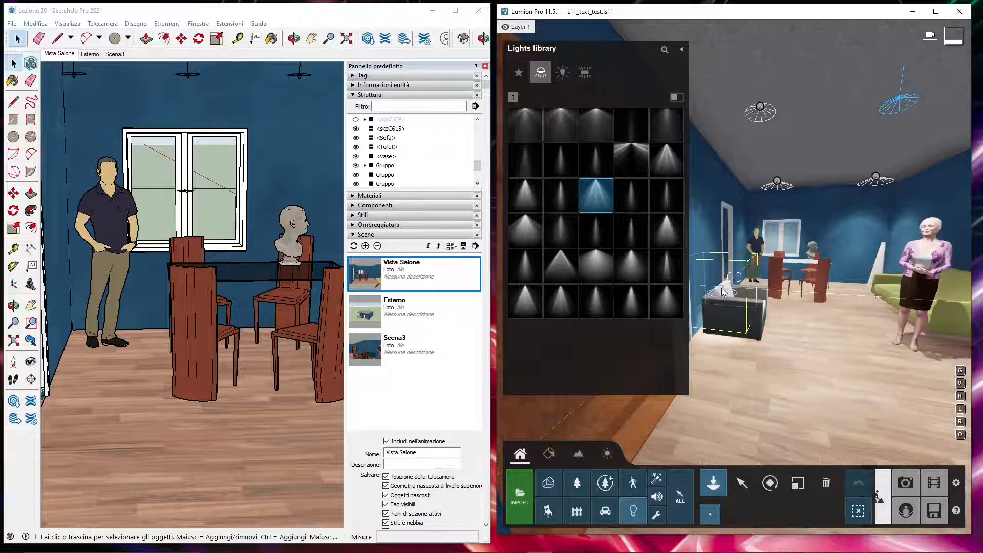
click(682, 50)
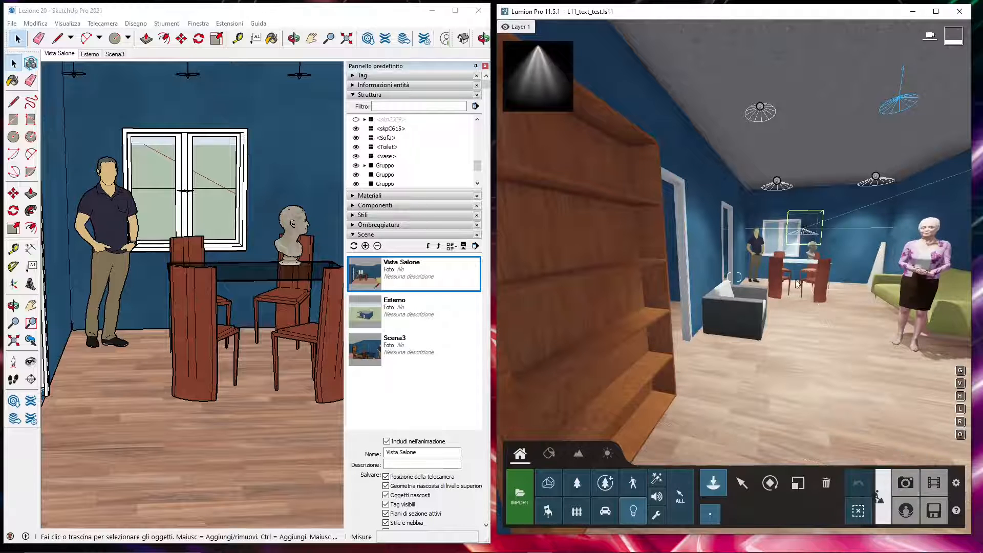
right_drag(793, 277, 820, 279)
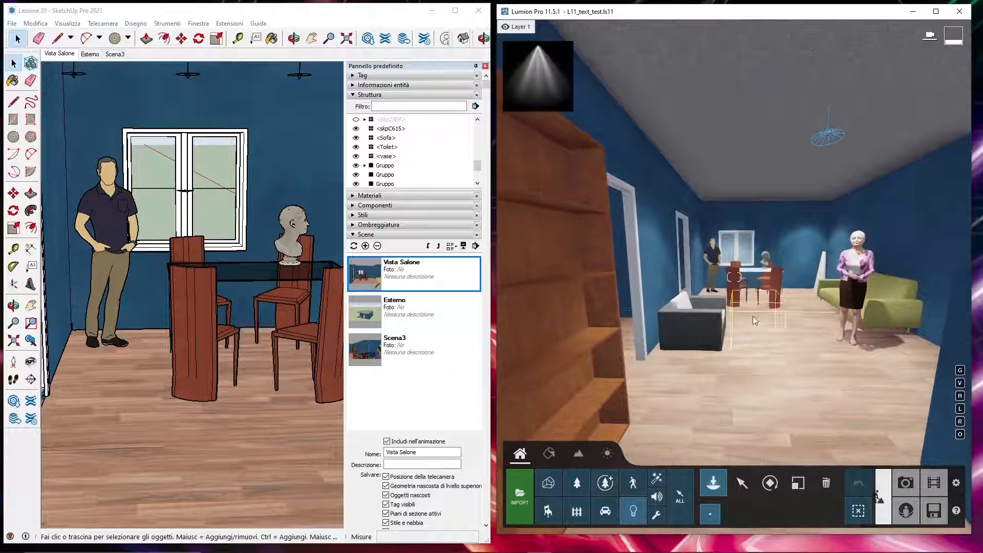
Look at the material types available for the concrete ceiling in the Material Editor and leave without saving changes
click(548, 461)
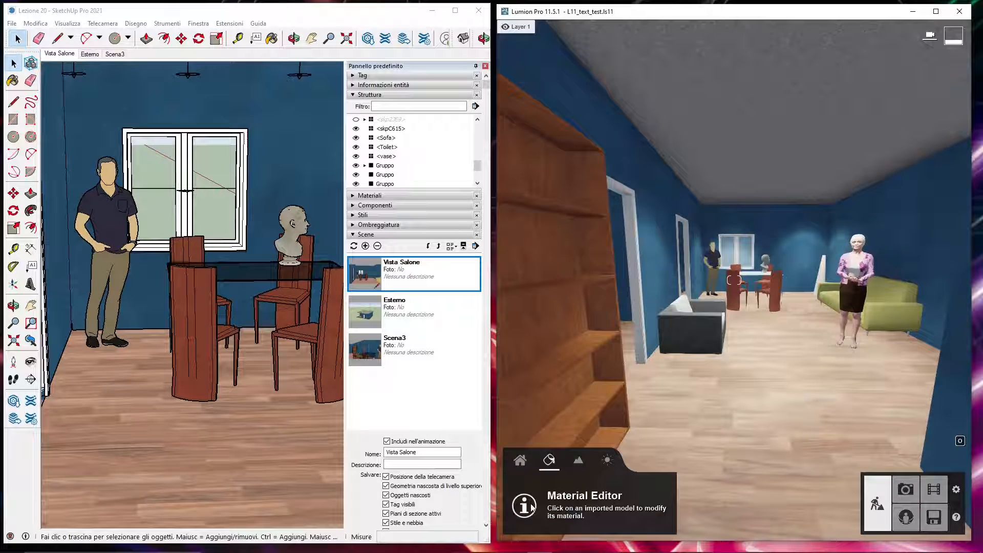
click(755, 404)
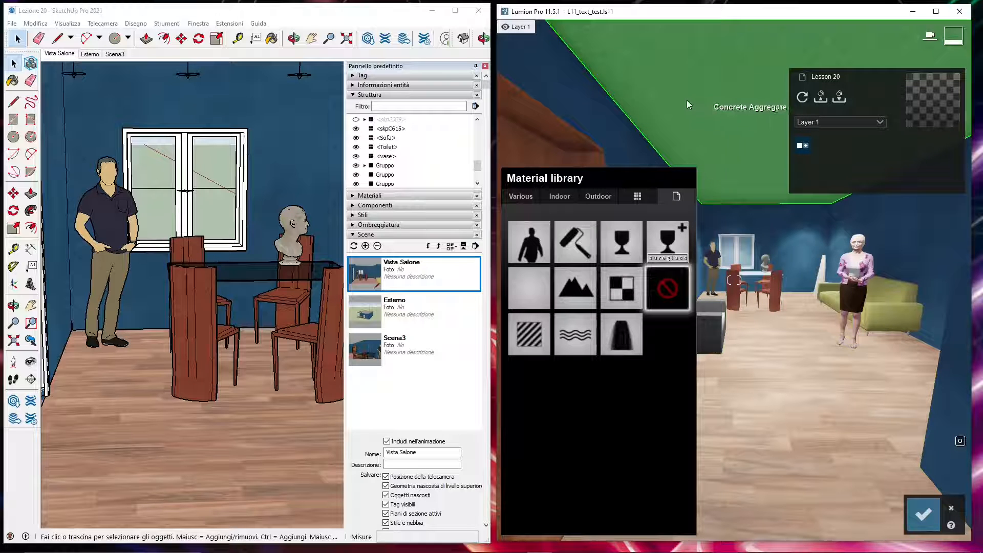
click(656, 76)
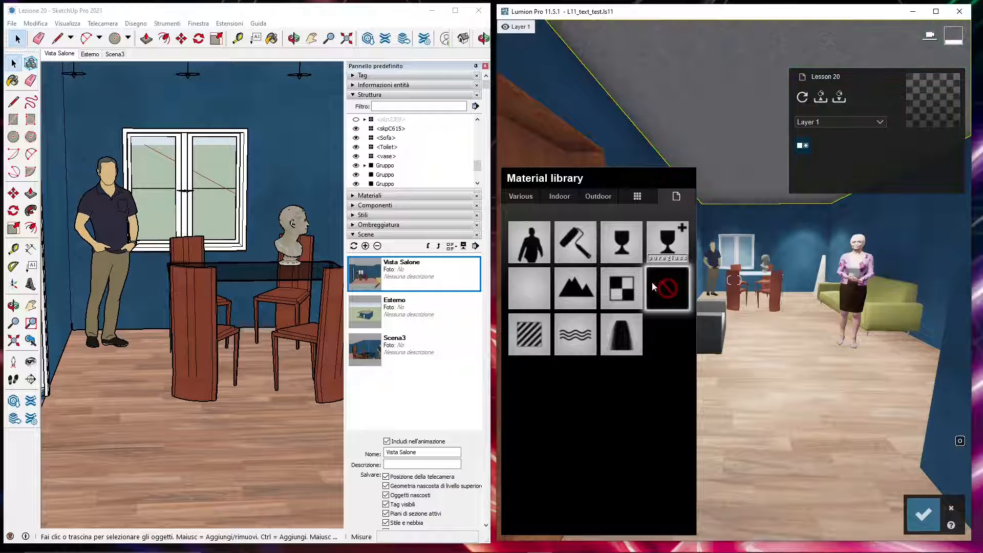
click(951, 508)
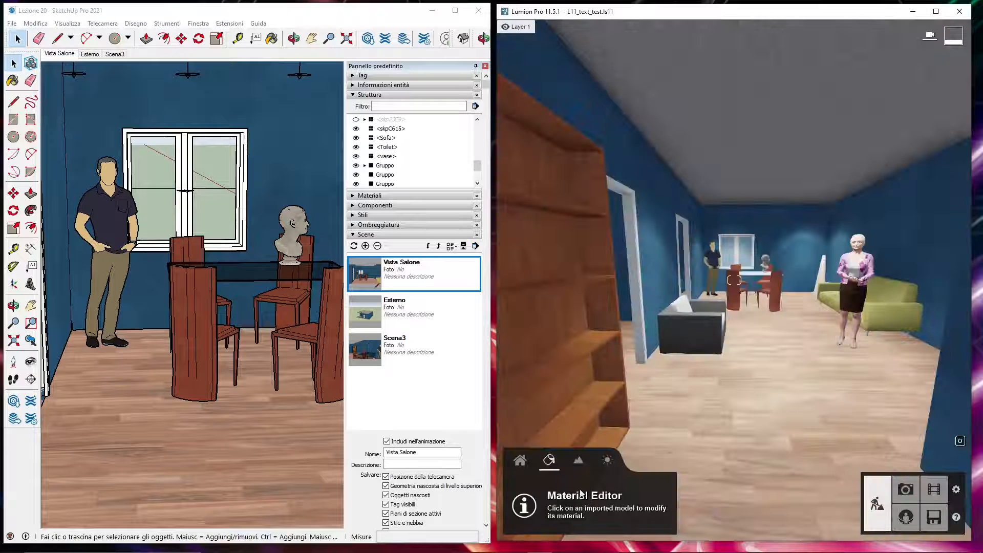
Apply the Polii Plaster 35 2k material from the Indoor plaster library to the concrete ceiling of the living room
click(717, 108)
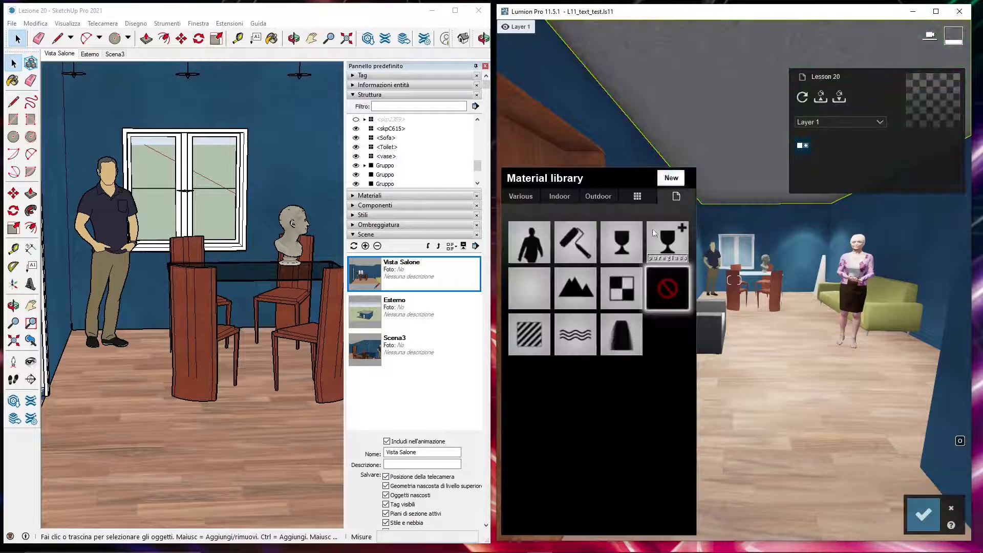
click(532, 195)
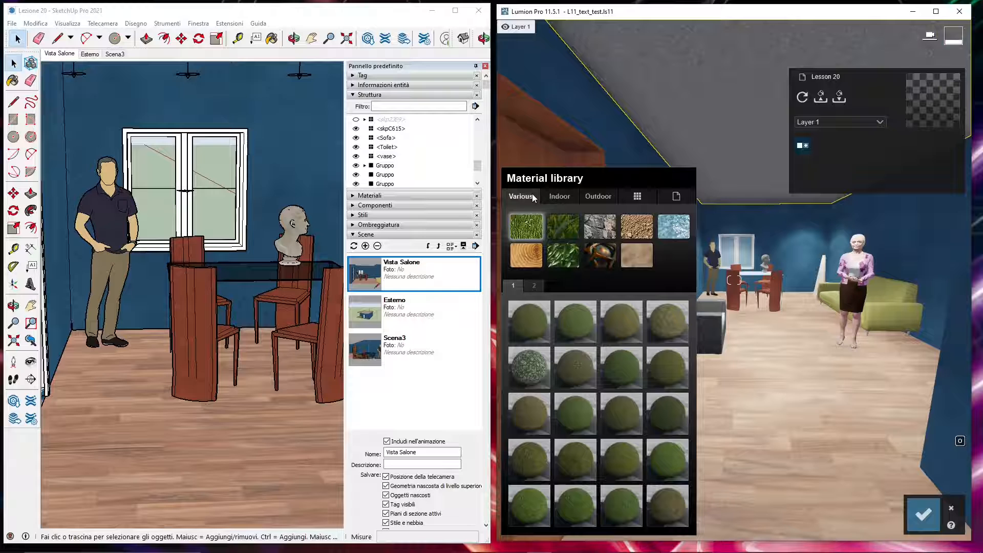
click(559, 197)
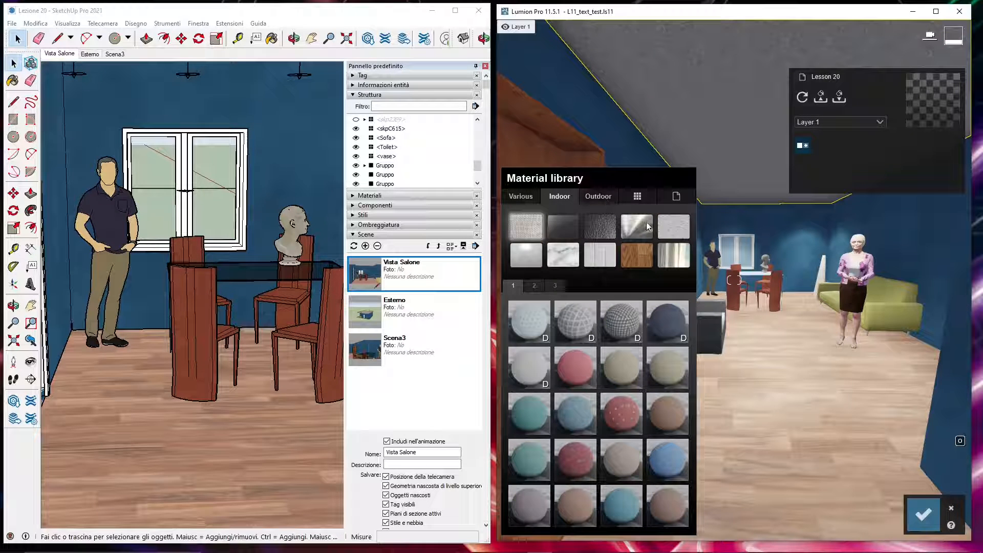
click(675, 225)
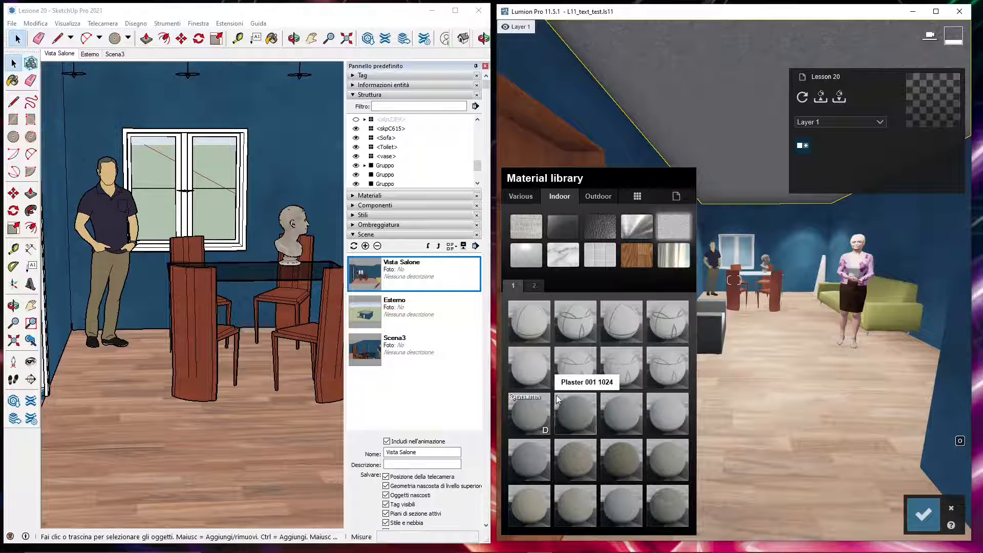
click(536, 285)
scroll(599, 389, down, 5)
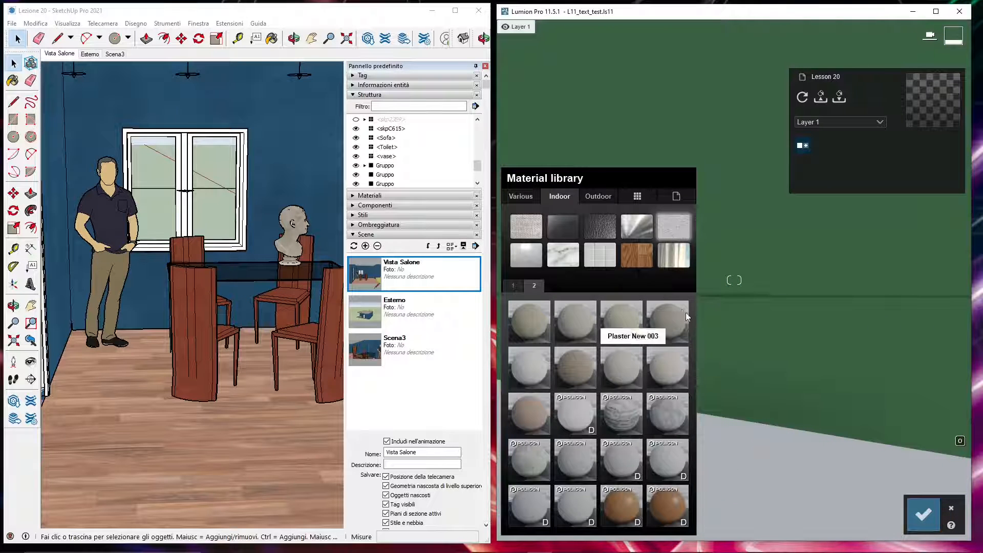
right_drag(774, 325, 711, 445)
key(w)
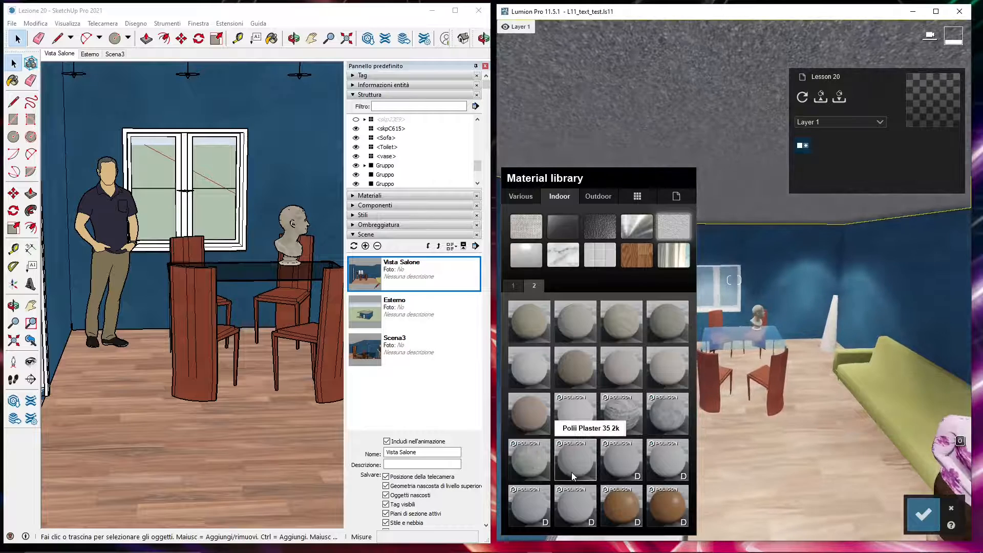
click(572, 472)
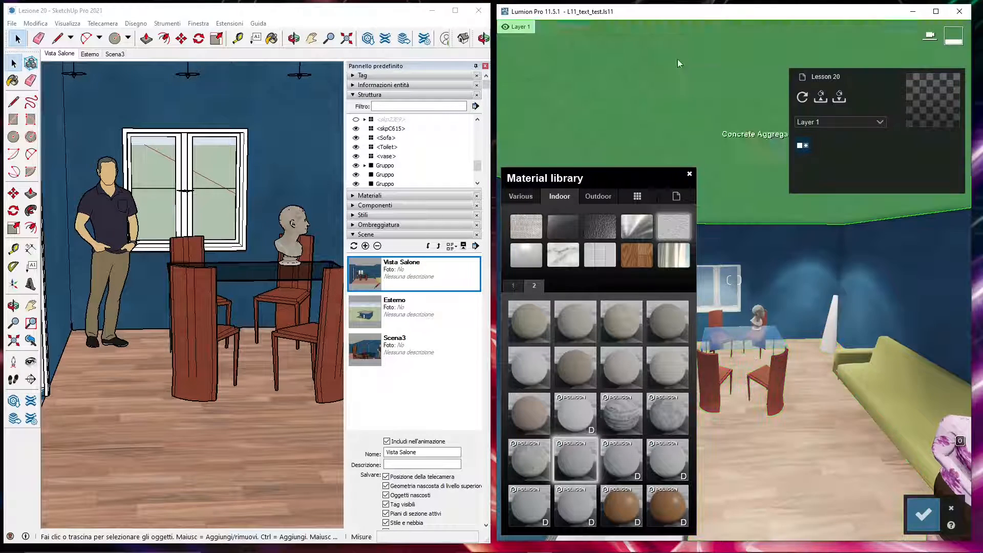
Look over the plastered ceiling from inside the living room and close the material library to show the plaster's settings
key(q)
right_drag(763, 256, 734, 348)
right_drag(734, 280, 760, 291)
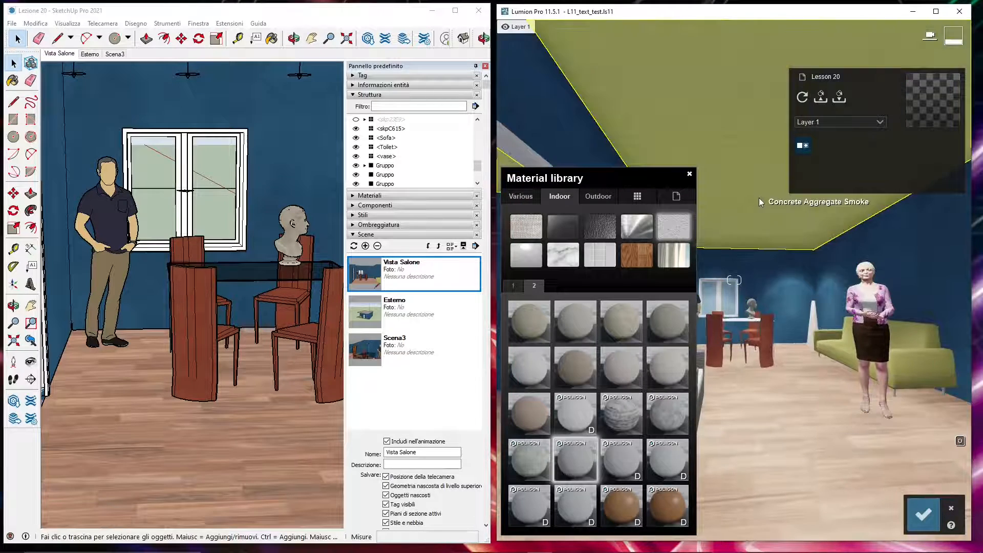
right_drag(759, 198, 751, 396)
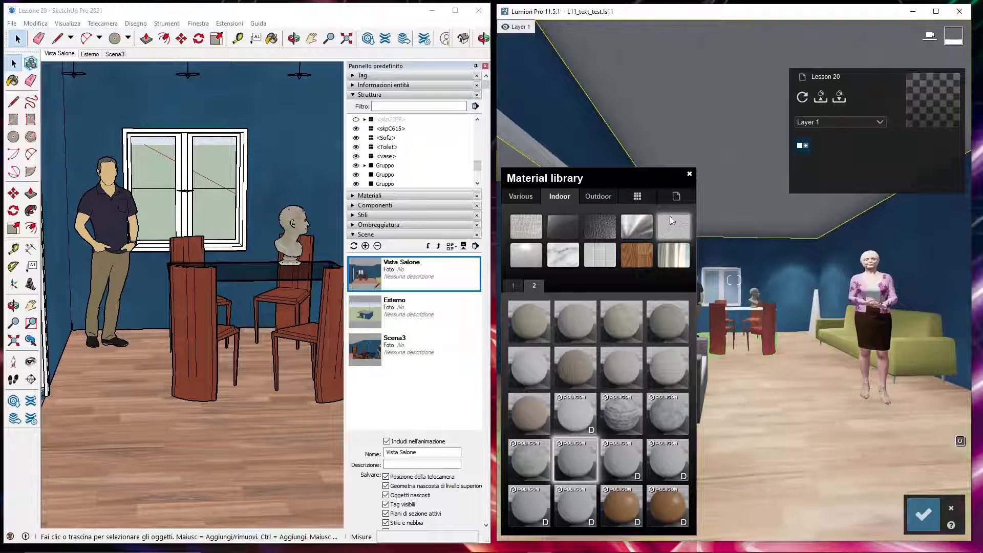
click(689, 174)
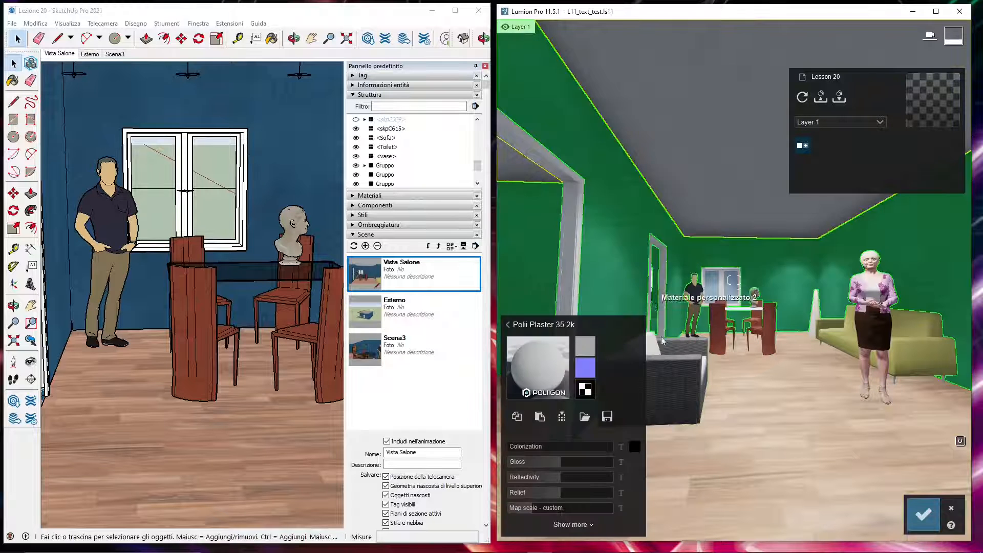
right_drag(732, 384, 773, 395)
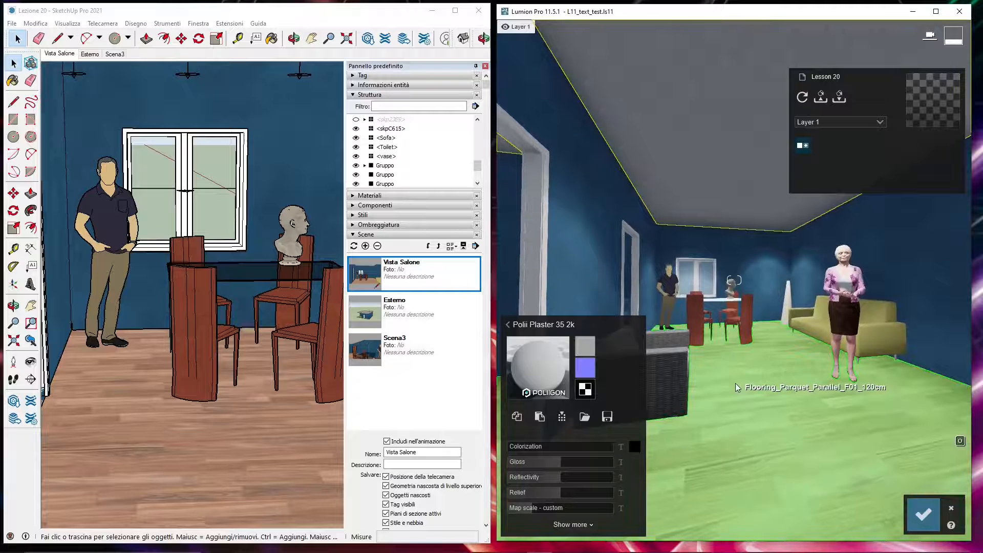